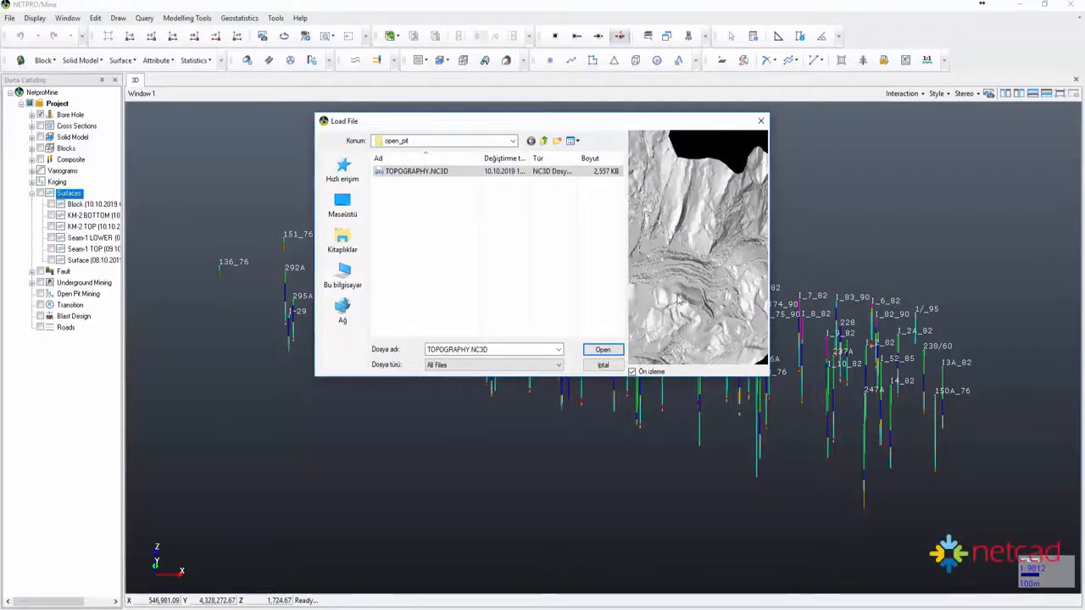
- Load the TOPOGRAPHY.NC3D surface from the open_pit folder into the 3D view
click(614, 353)
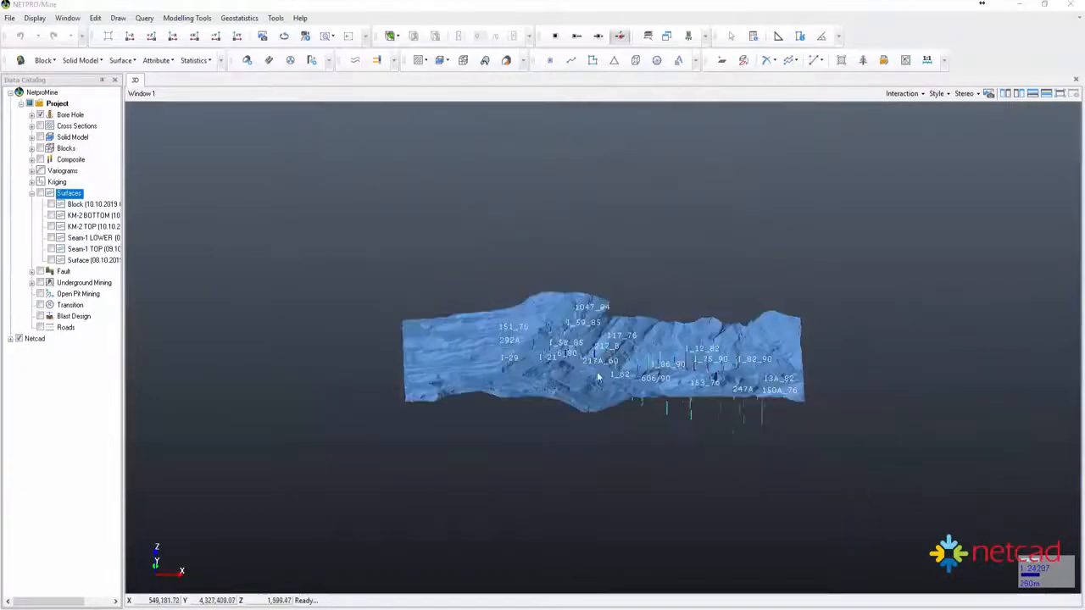
scroll(592, 381, up, 2)
middle_drag(592, 382, 761, 363)
scroll(761, 363, up, 2)
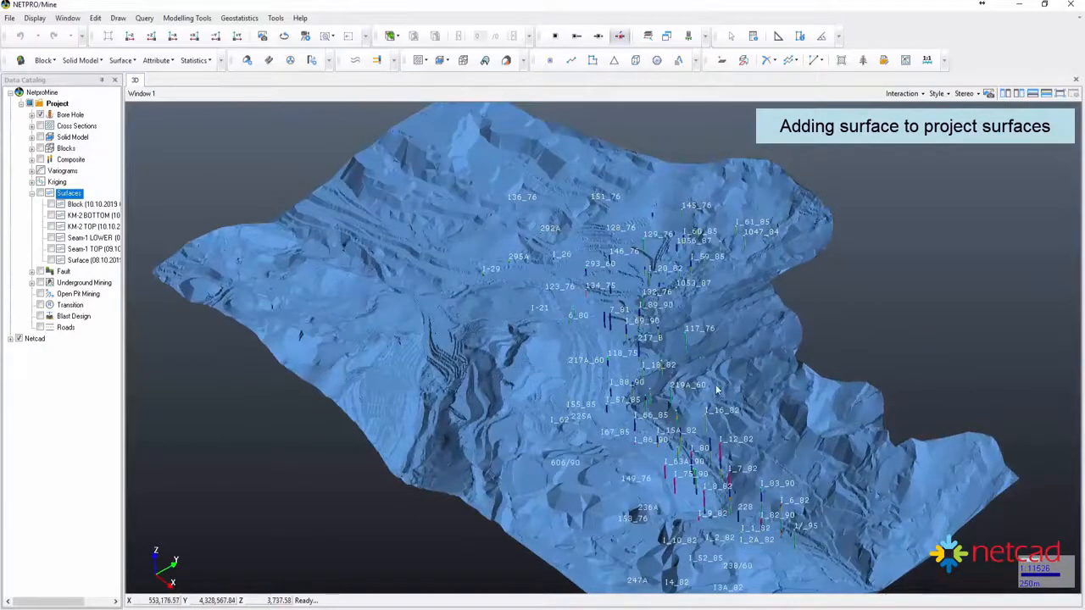
- Add the loaded TOPOGRAPHY surface to the project on the layer Topography and hide the original Netcad surface
click(11, 340)
click(21, 351)
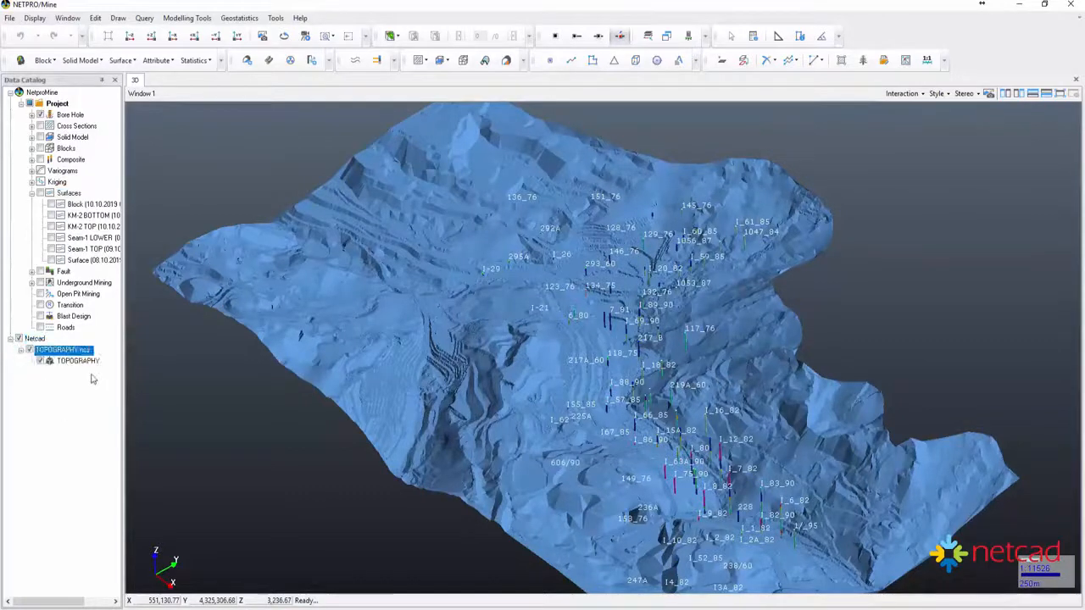
click(84, 362)
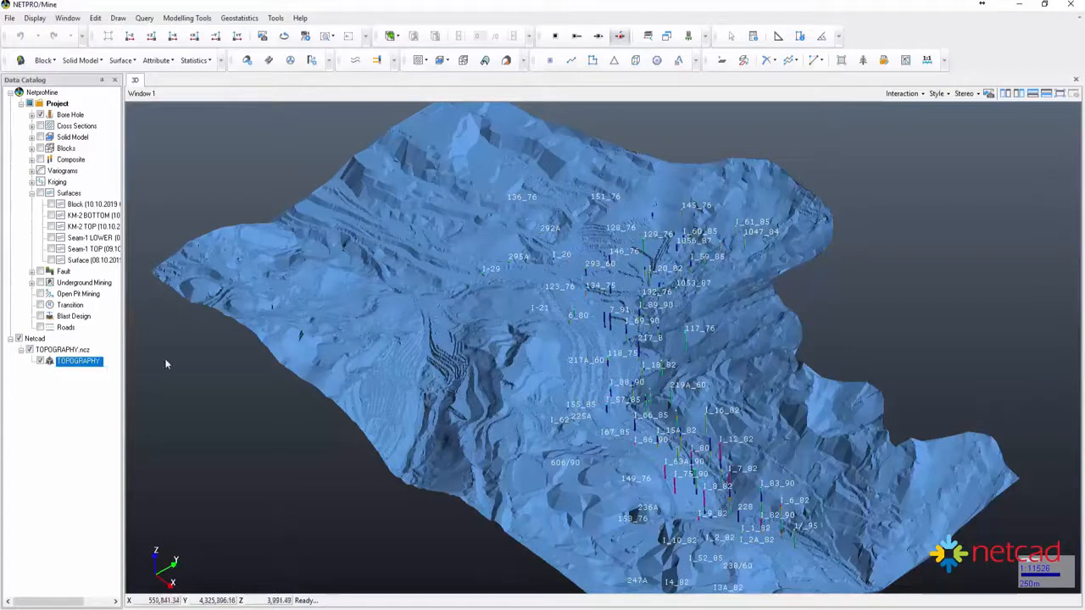
click(123, 60)
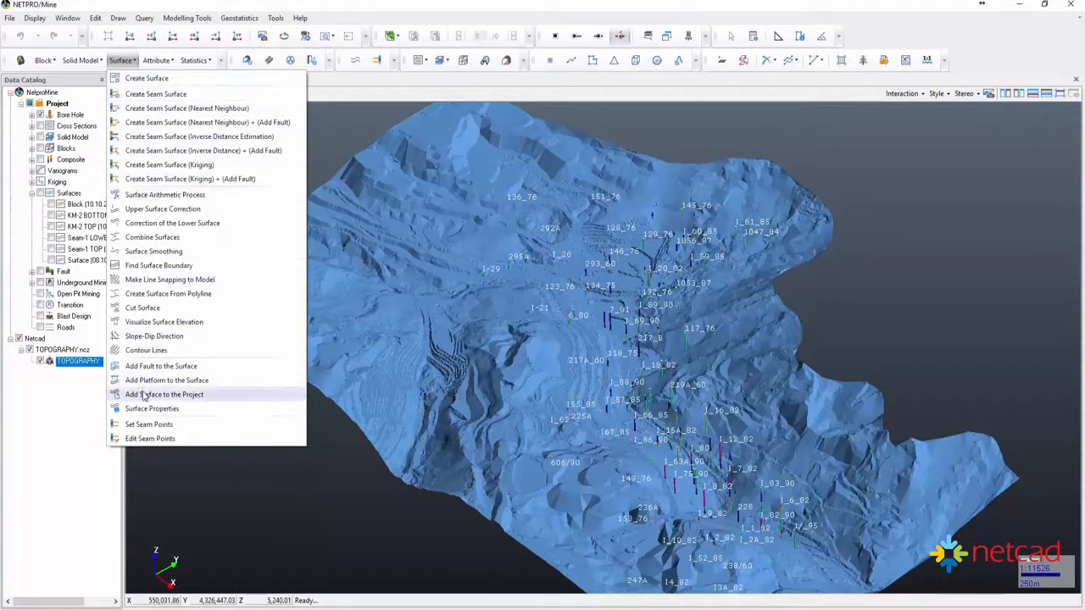
click(193, 396)
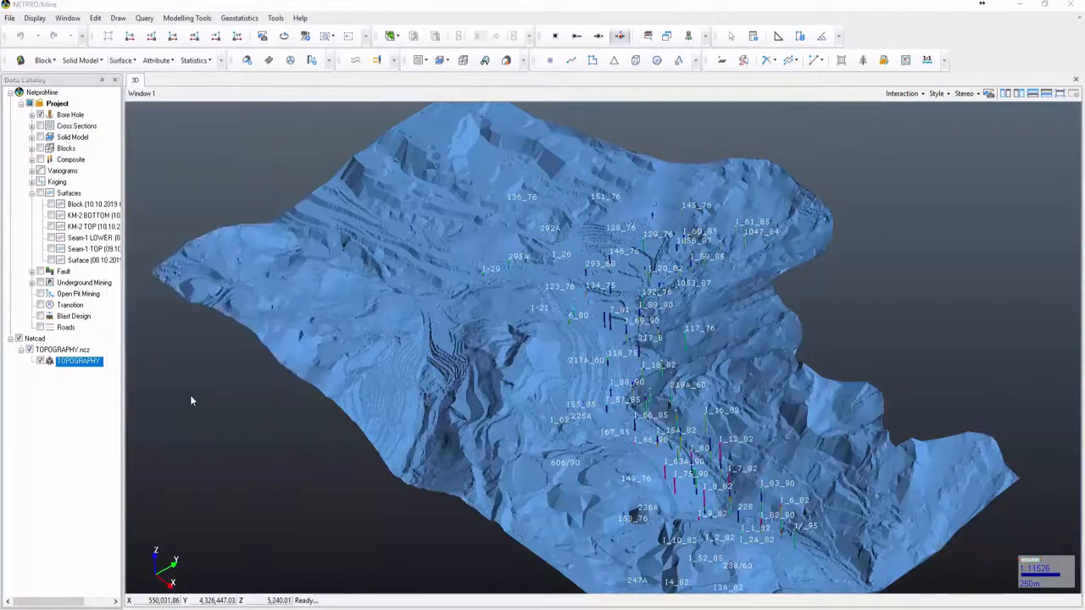
click(484, 225)
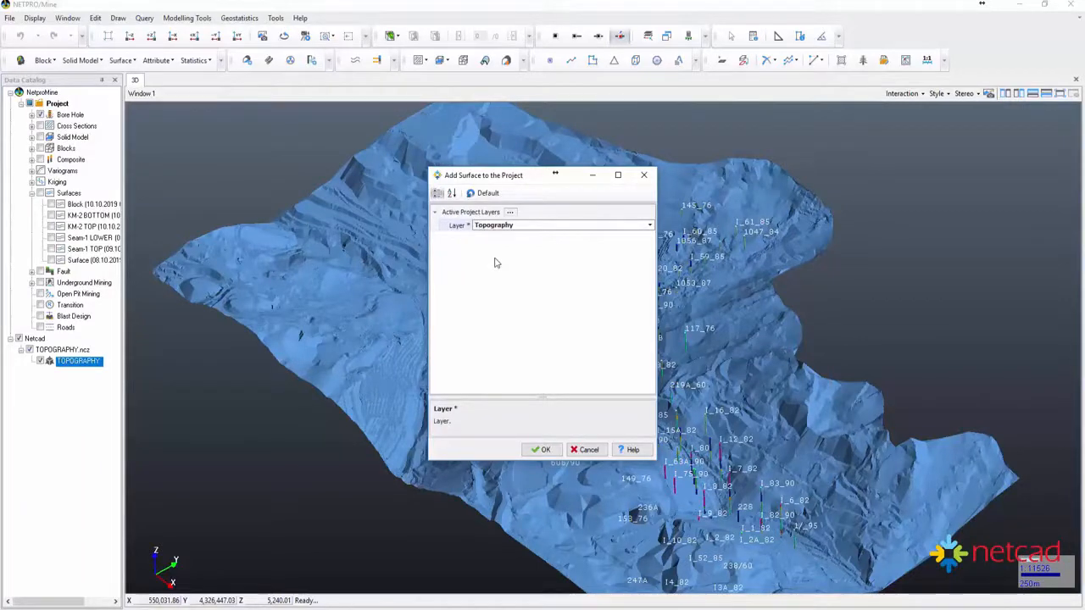
click(541, 449)
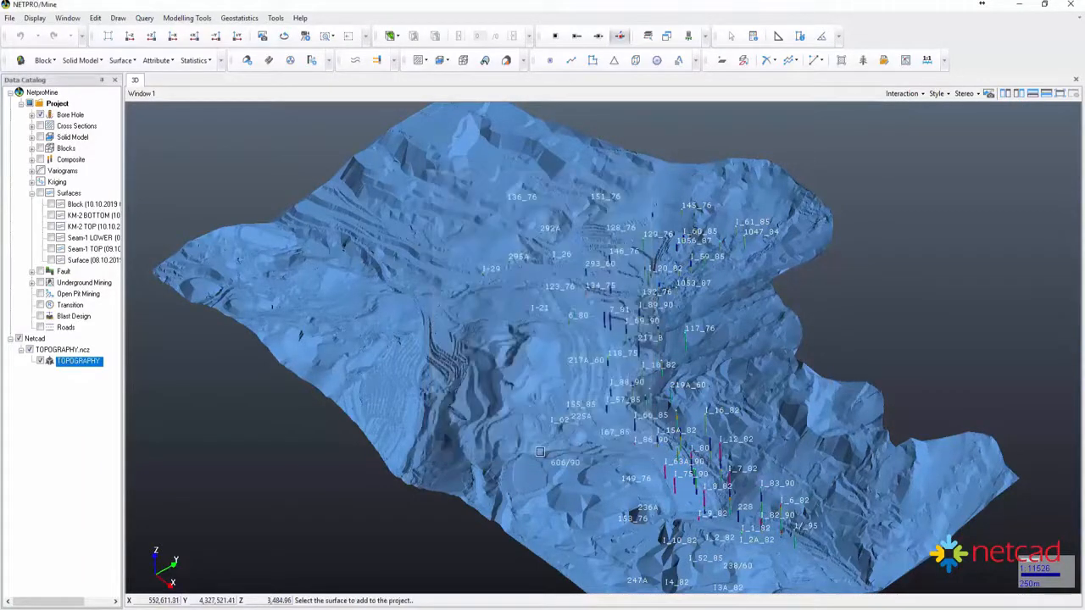
click(538, 353)
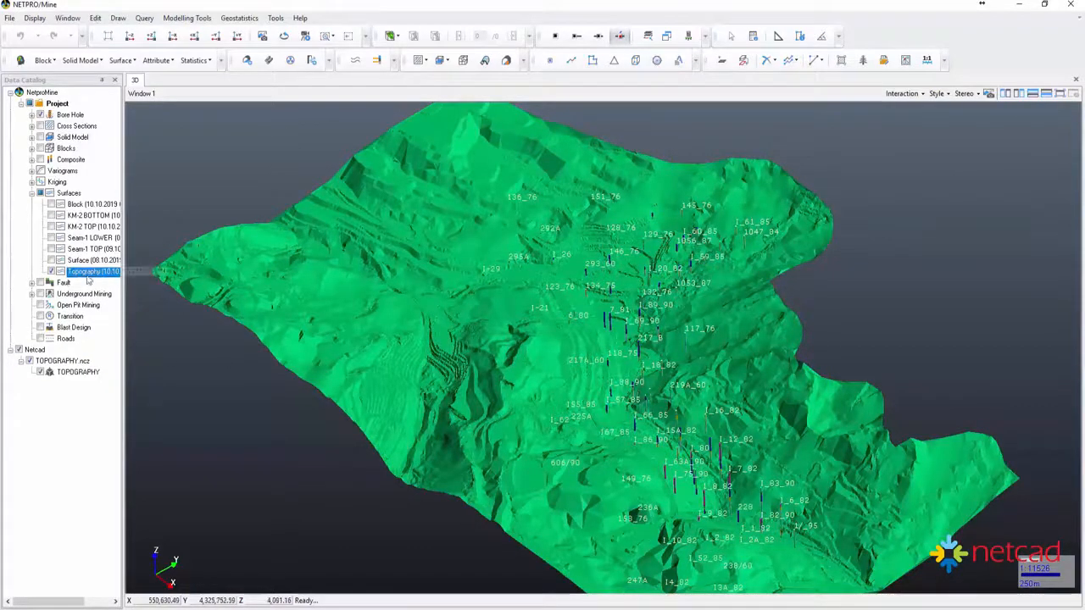
click(44, 375)
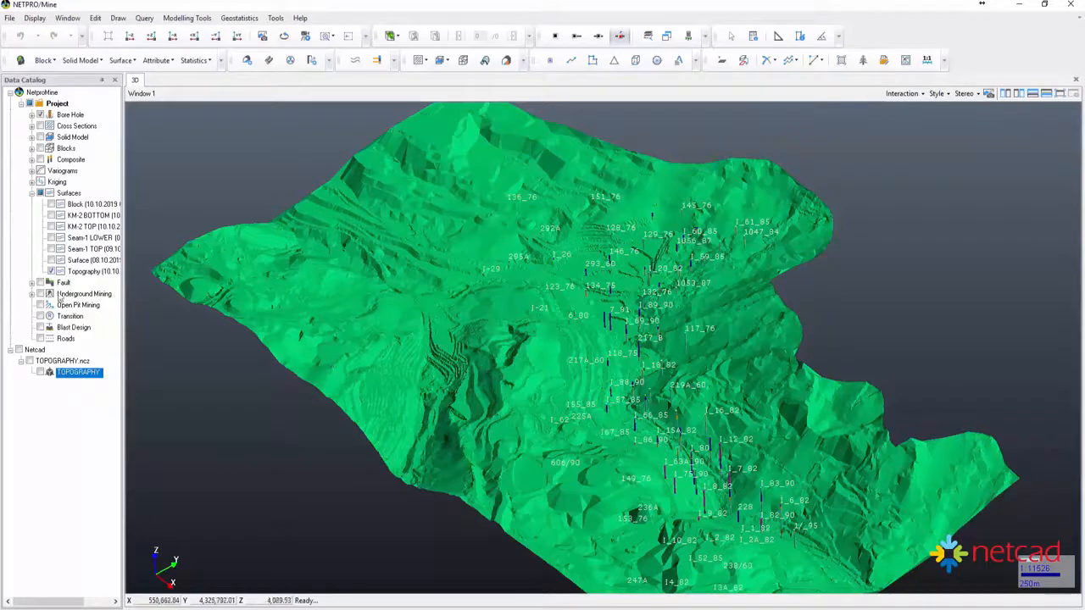
- Drape the raster image Topography.tif over the project's Topography surface
click(81, 272)
right_click(81, 272)
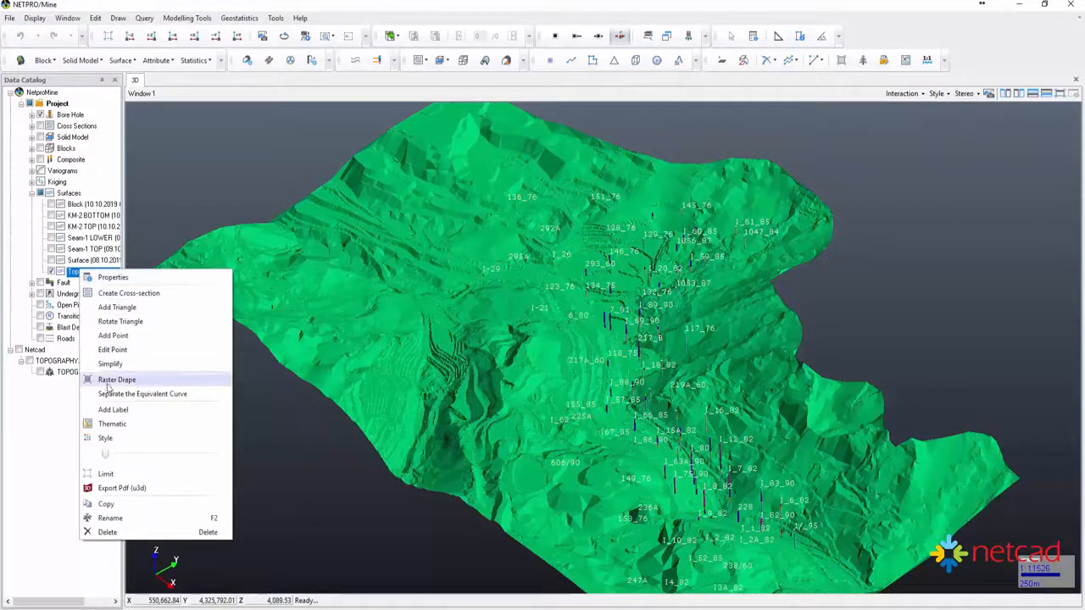
click(119, 380)
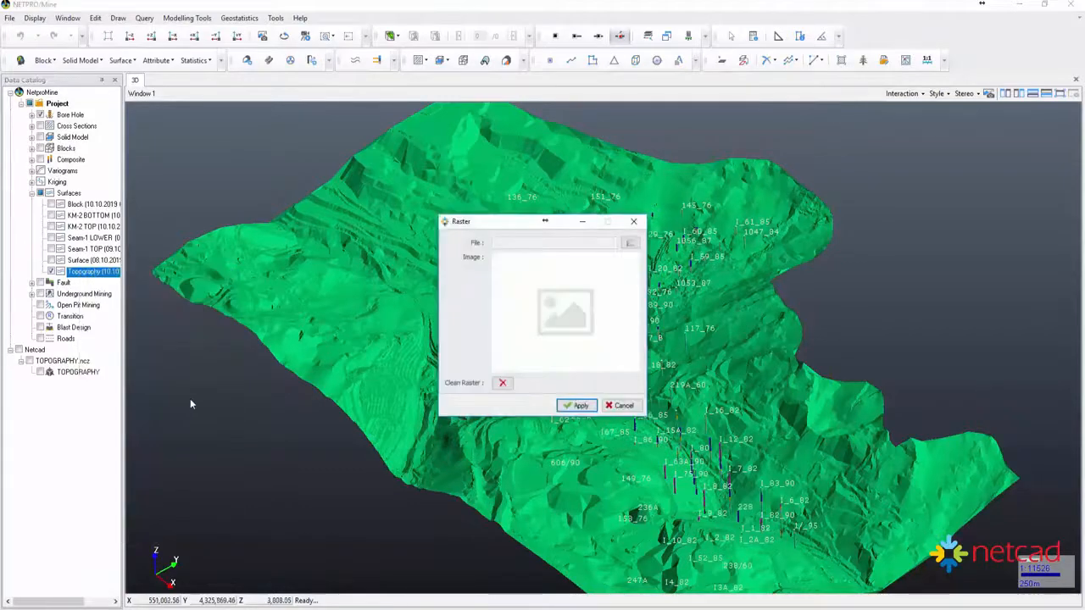
click(630, 244)
click(581, 336)
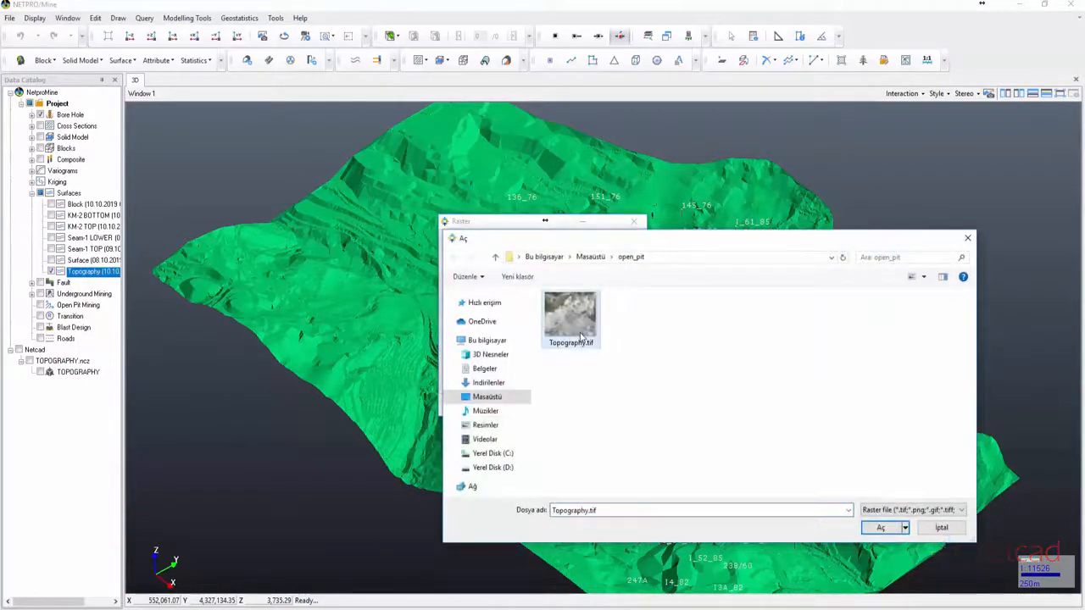
click(879, 527)
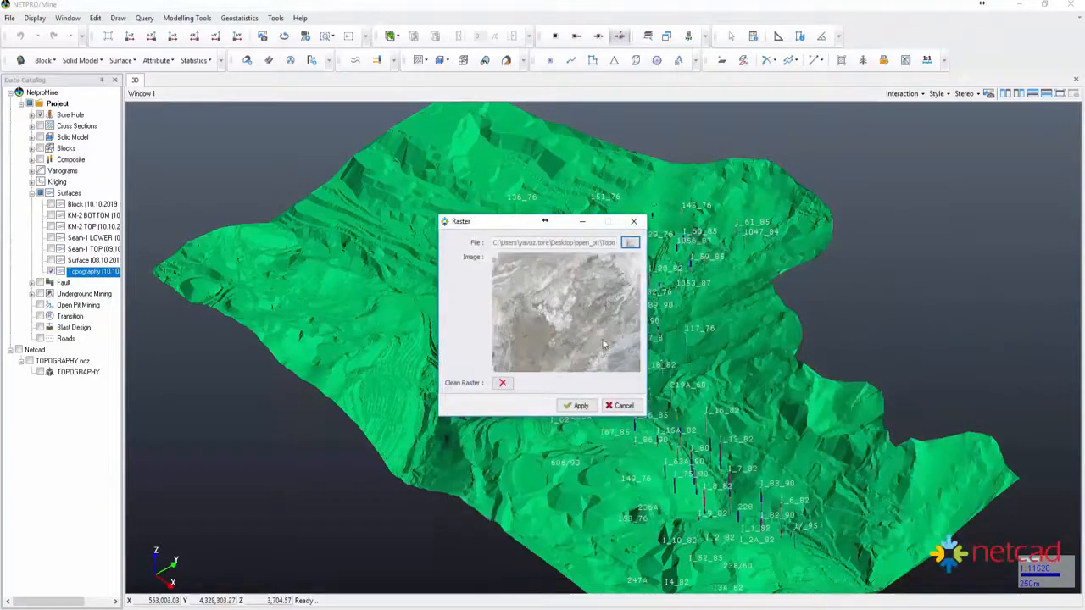
click(583, 407)
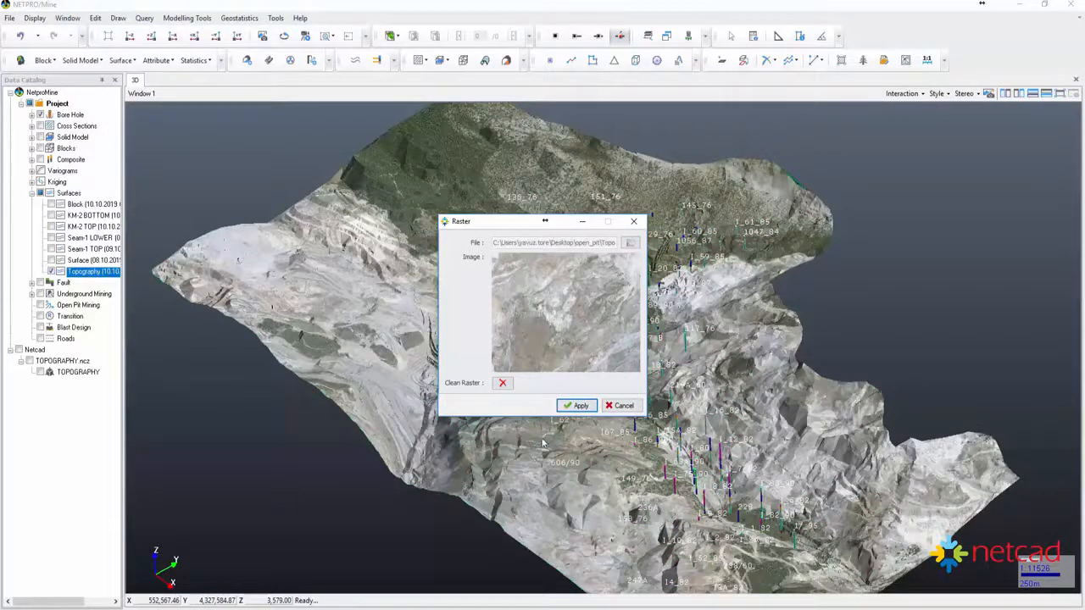
click(633, 221)
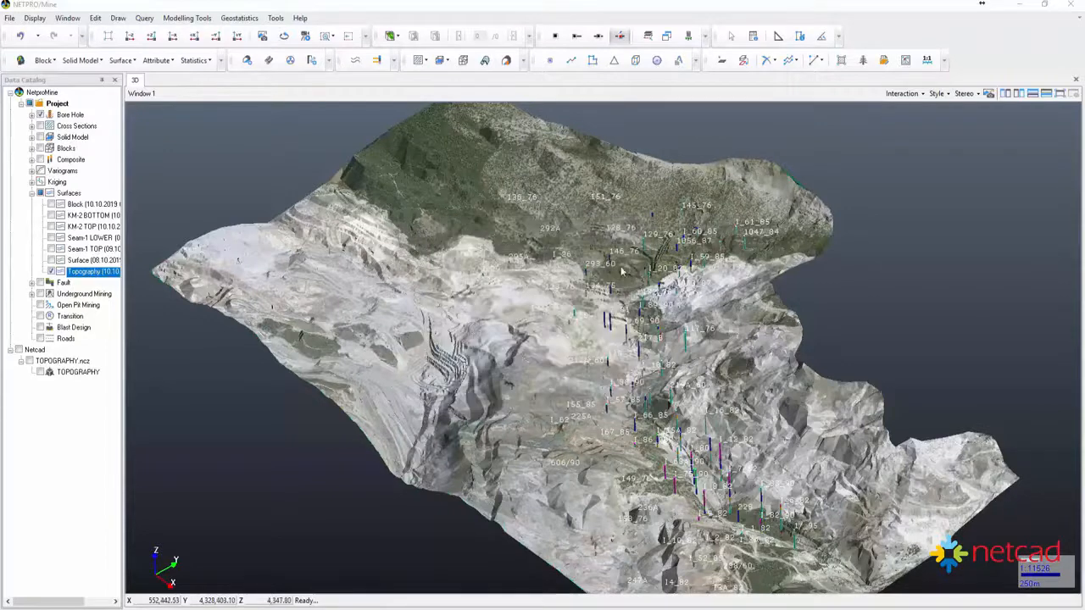
- Add a single manual pit under Open Pit Mining, turn on its display and expand its components
scroll(554, 313, down, 2)
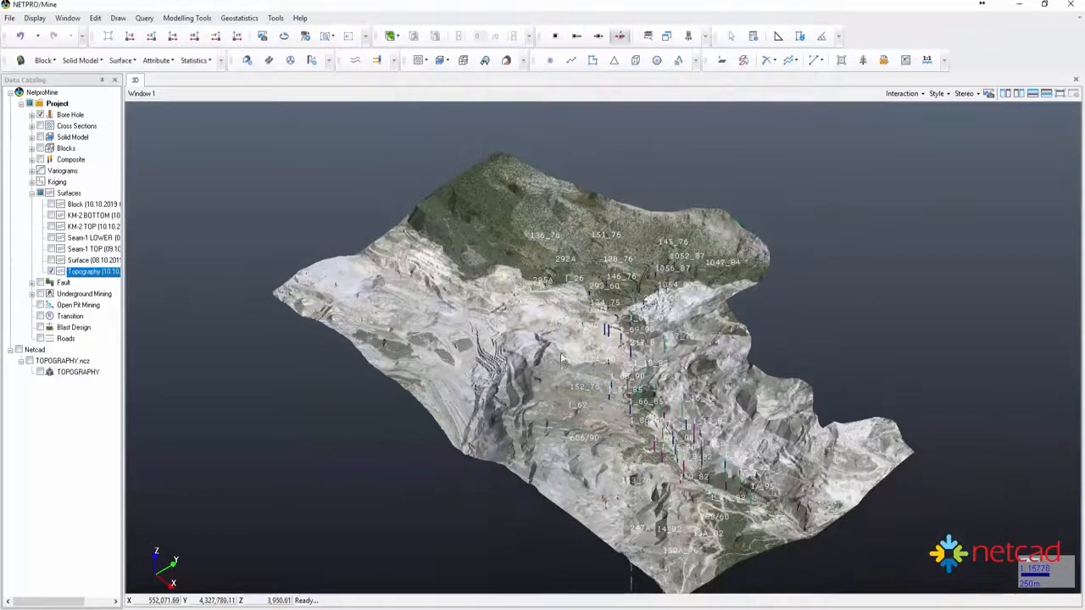
drag(557, 354, 667, 365)
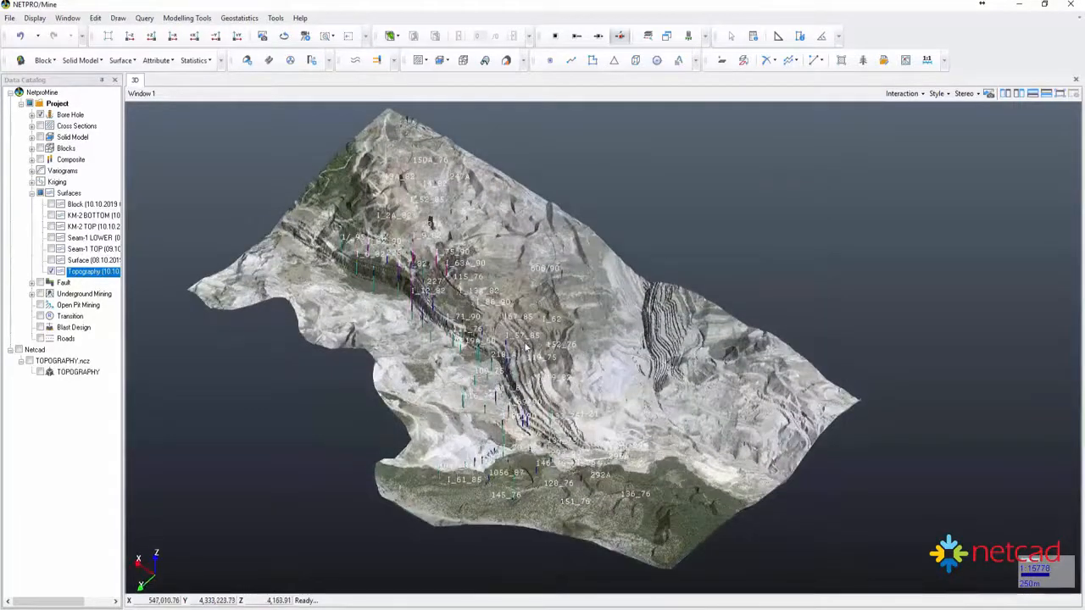
scroll(467, 318, up, 4)
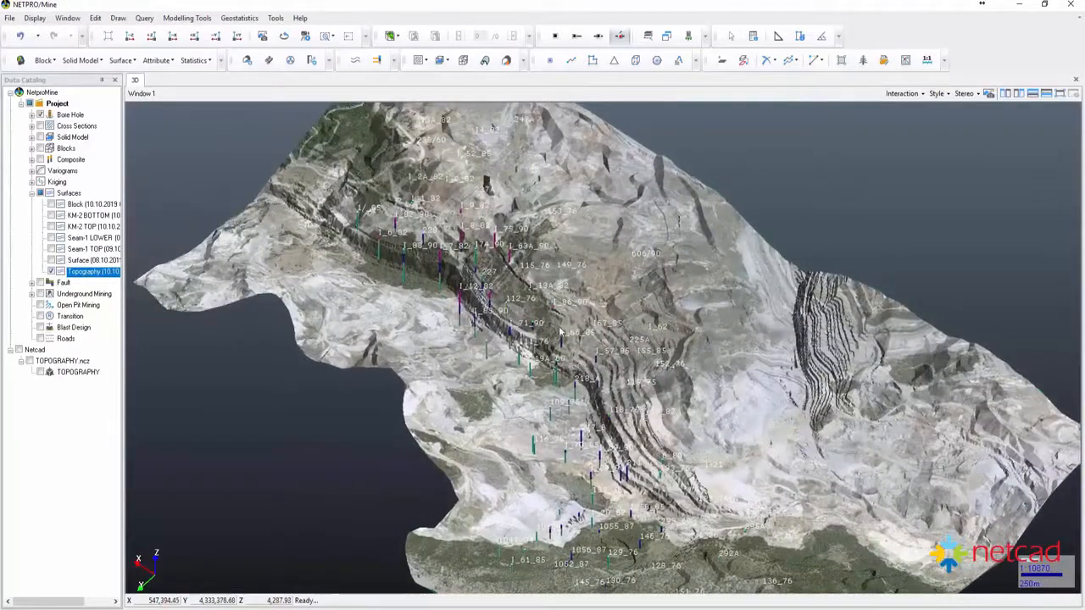
drag(559, 331, 558, 293)
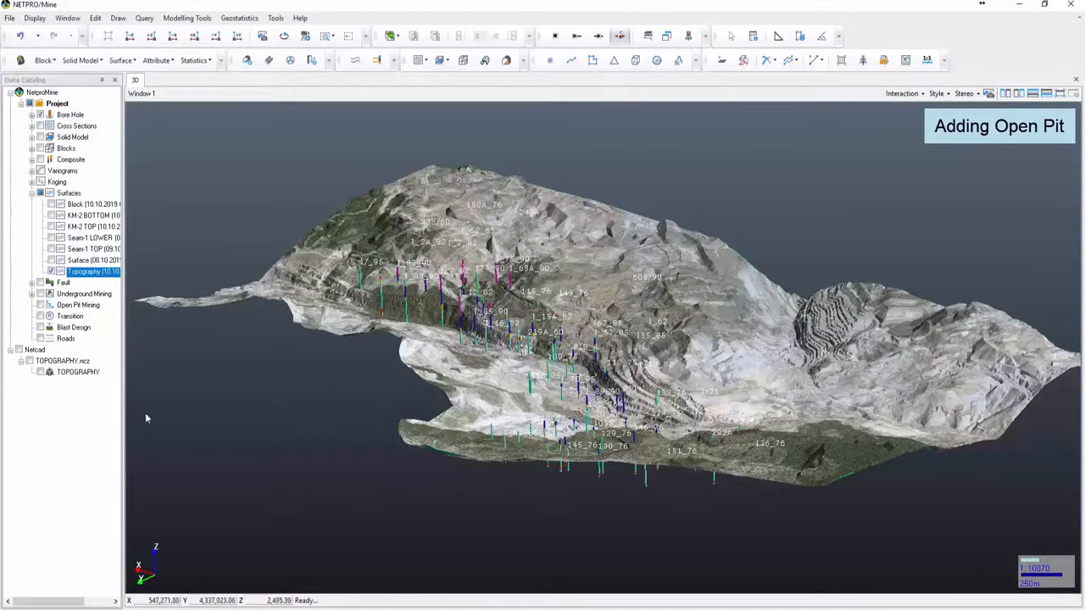
click(47, 308)
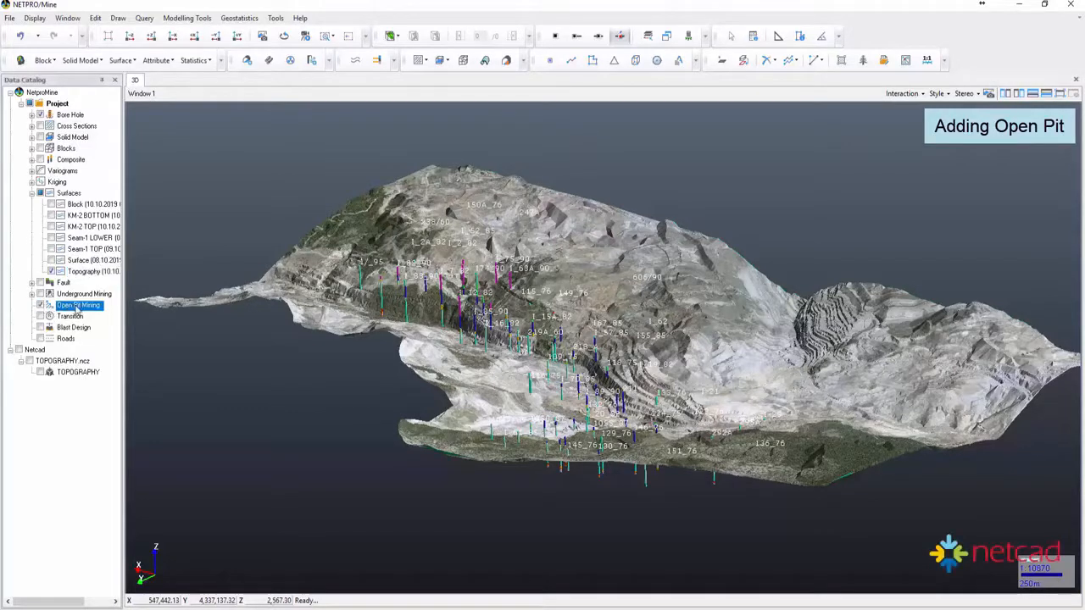
right_click(77, 308)
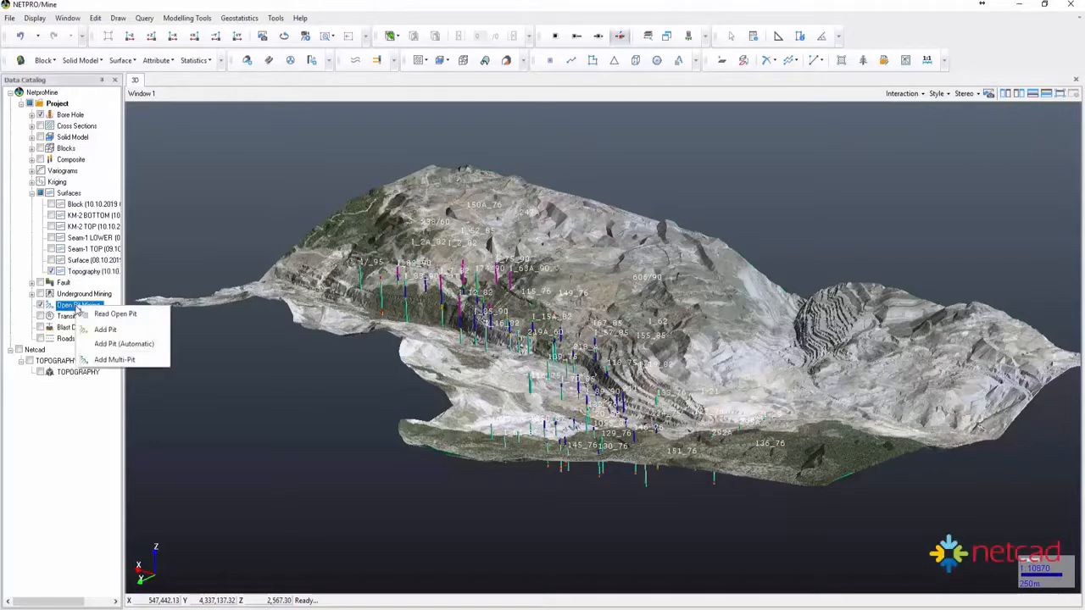
click(113, 329)
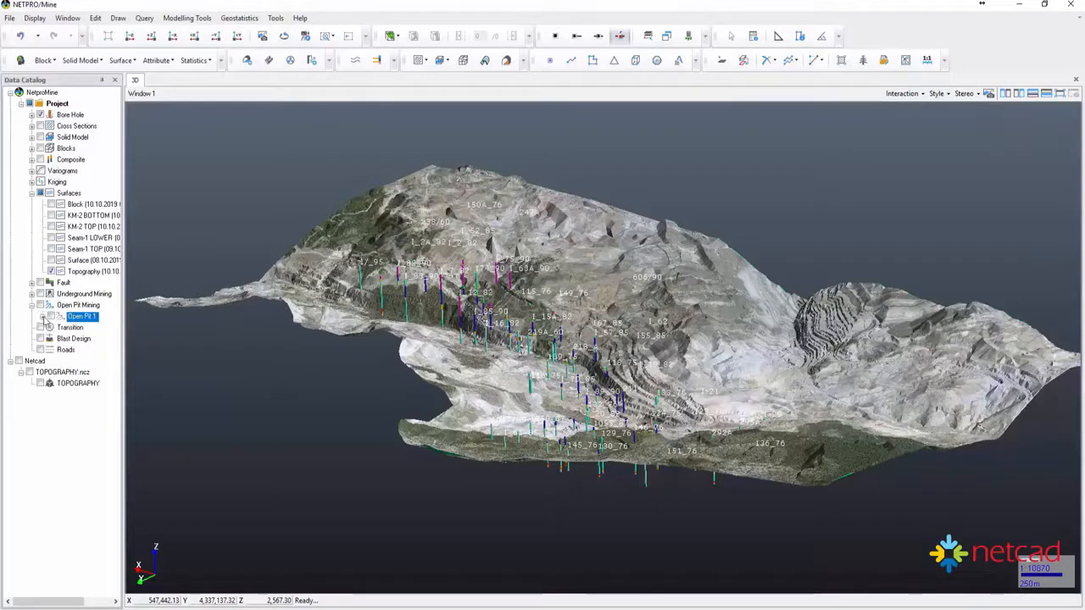
click(42, 316)
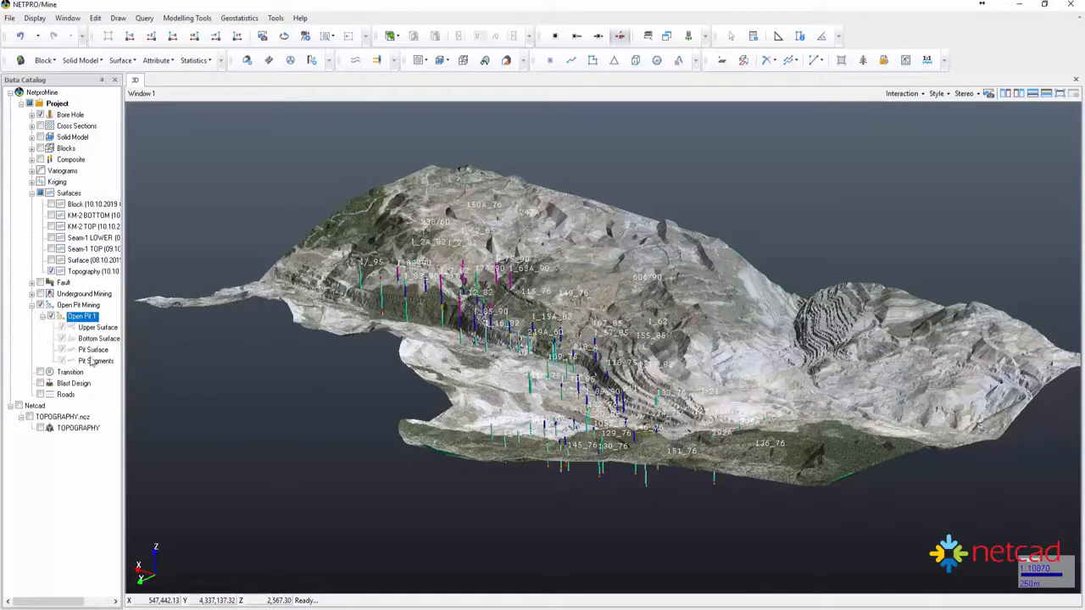
- Assign the Topography surface as the upper surface of Open Pit 1 and hide the original Topography project surface
right_click(94, 329)
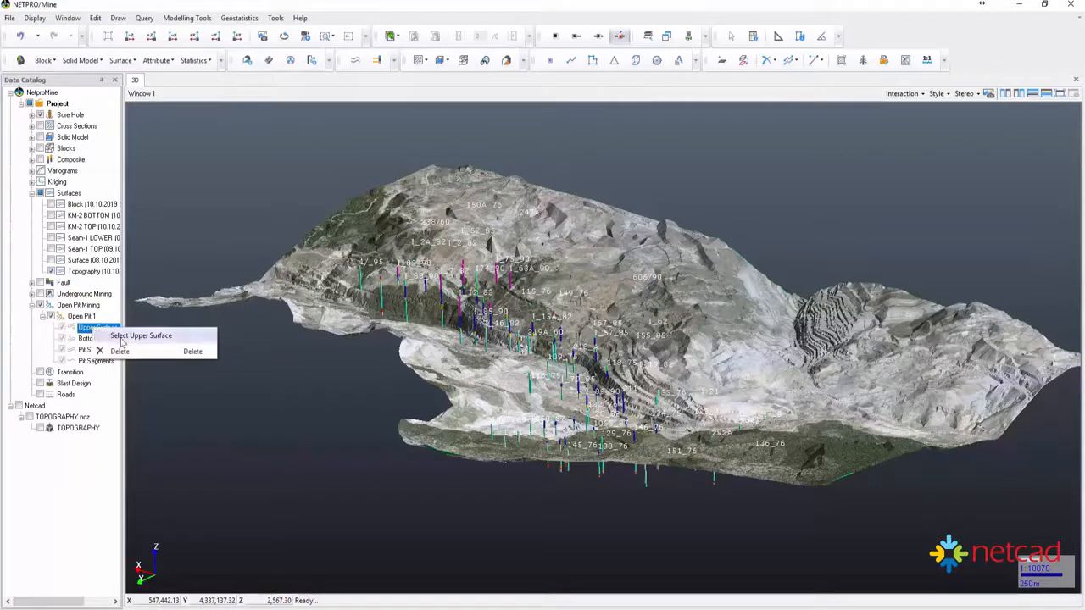
click(124, 337)
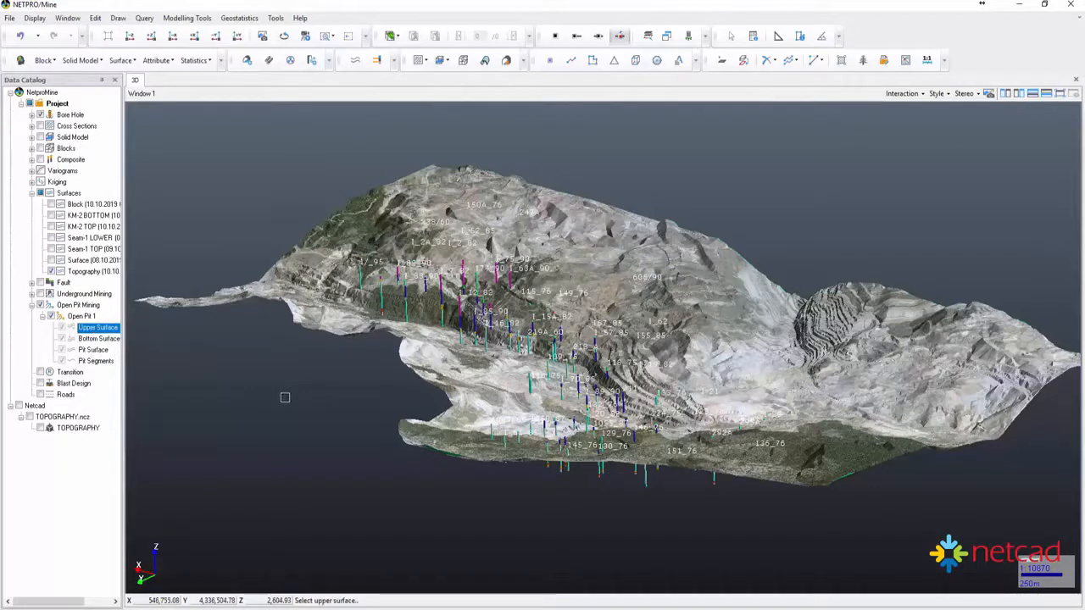
click(483, 377)
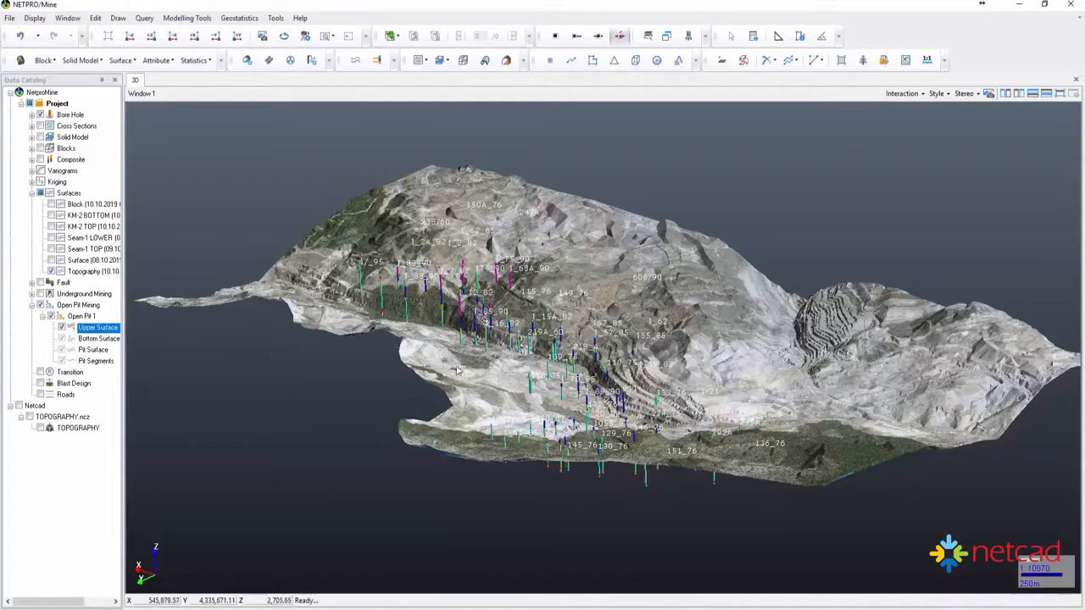
click(55, 273)
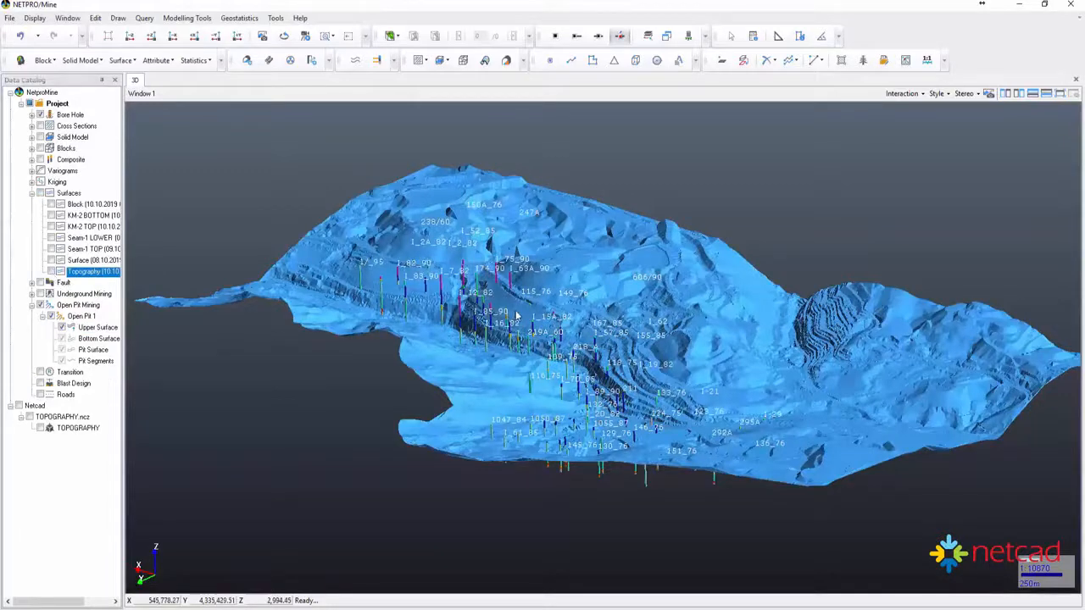
- Make Open Pit 1's upper surface semi-transparent so the bore holes beneath it can be seen
middle_drag(516, 313, 521, 339)
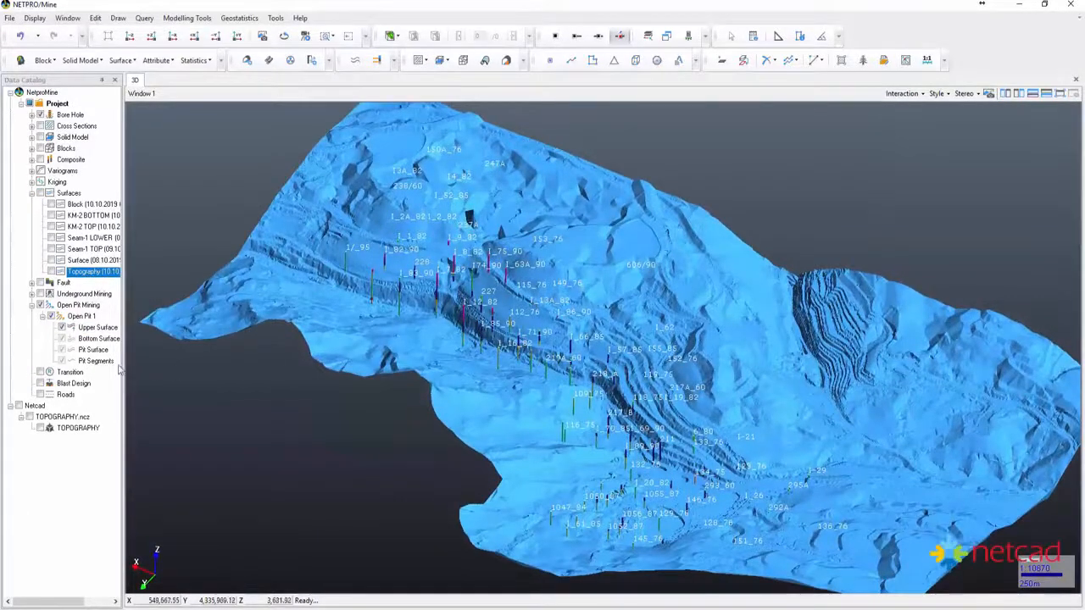
click(95, 328)
right_click(84, 333)
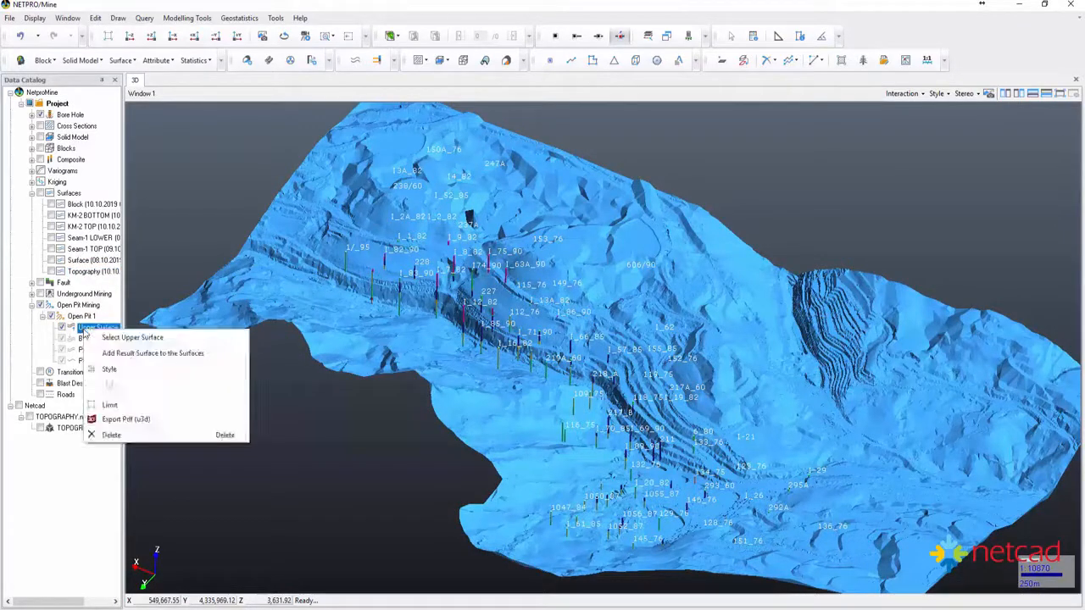
drag(115, 388, 192, 391)
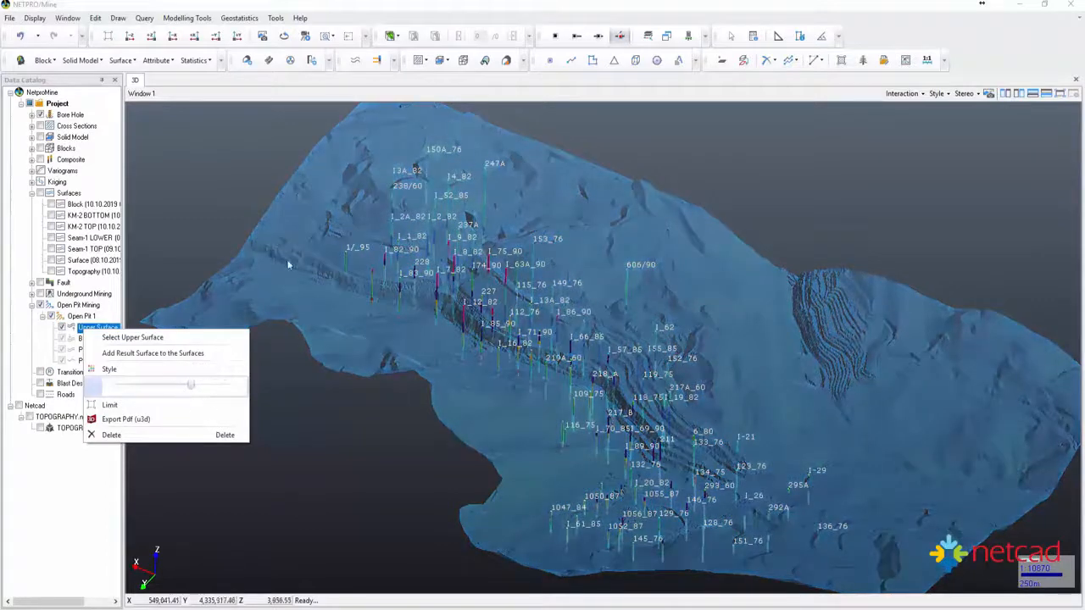
click(458, 183)
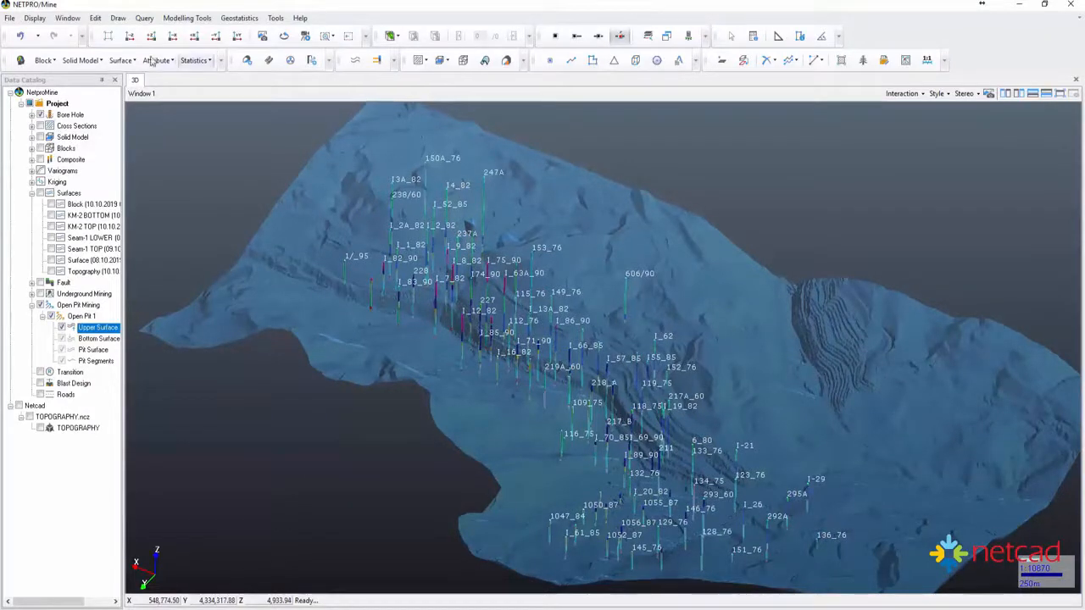
- Examine the bore holes beneath the pit's upper surface from above and from a tilted close-up view
click(107, 36)
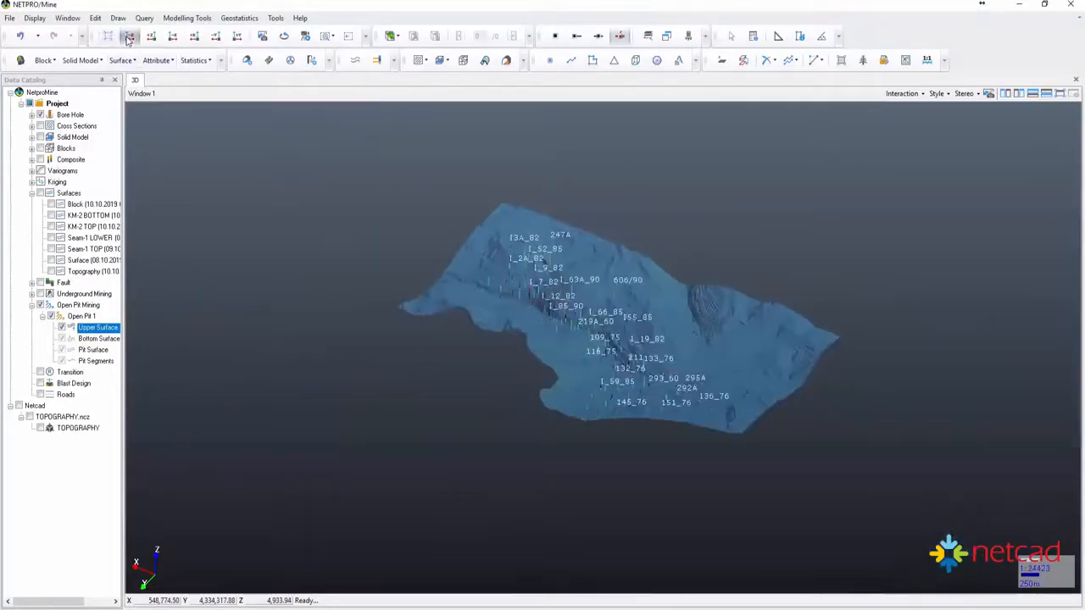
click(130, 37)
scroll(570, 314, up, 3)
scroll(569, 313, up, 4)
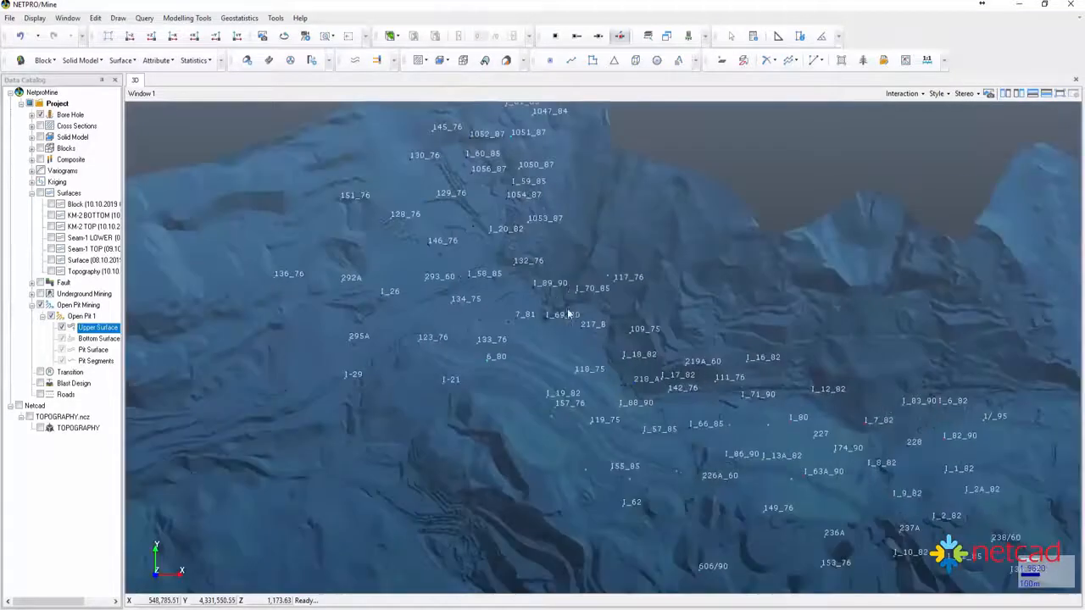
drag(521, 341, 524, 243)
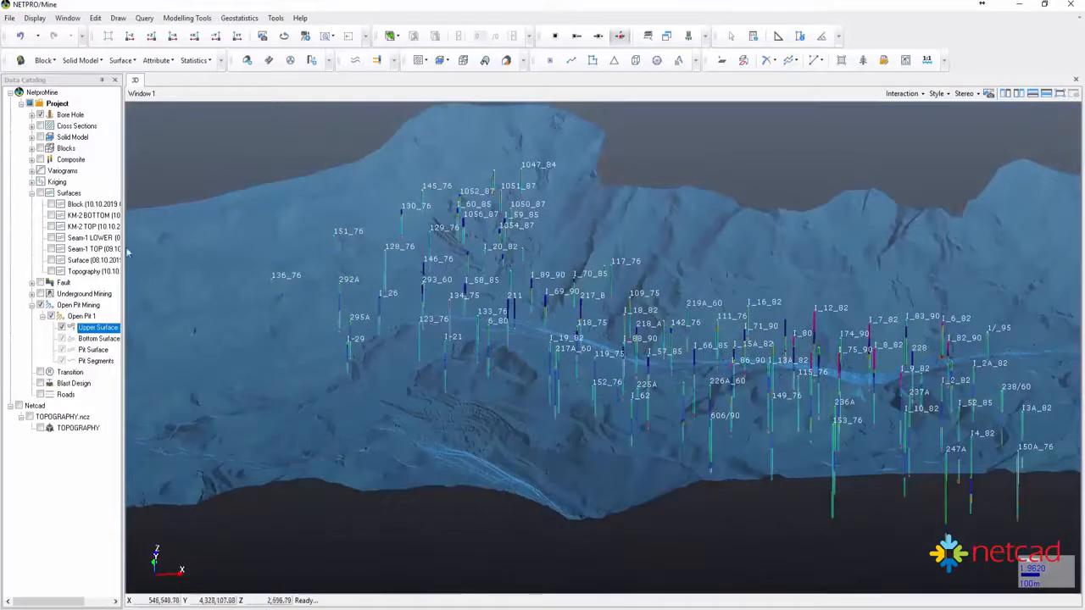
- Hide the bore holes, expand Blocks and display the block model under the pit's upper surface
click(40, 114)
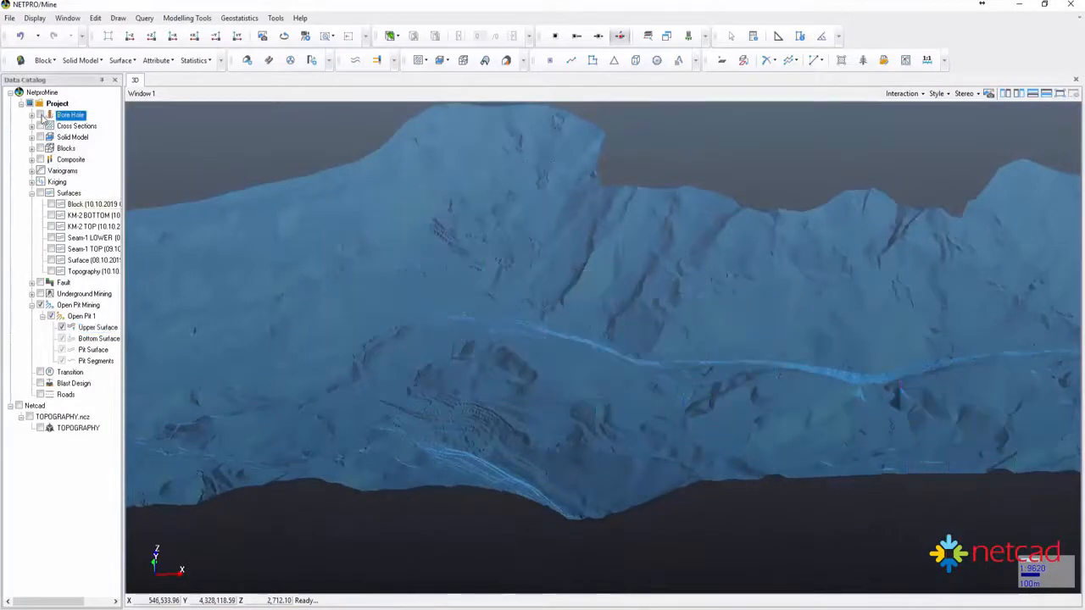
click(32, 148)
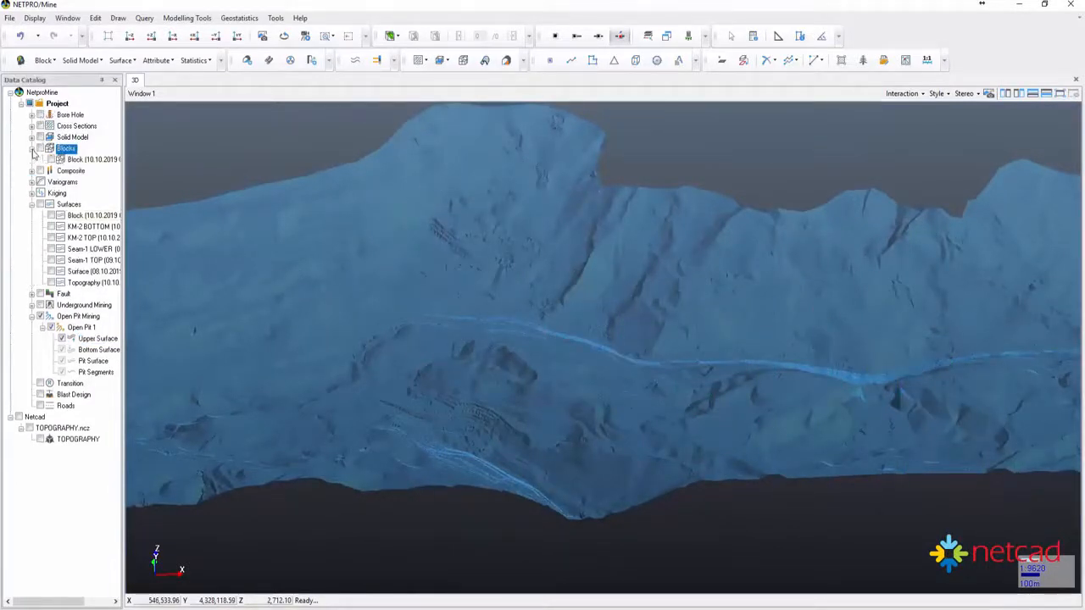
click(51, 159)
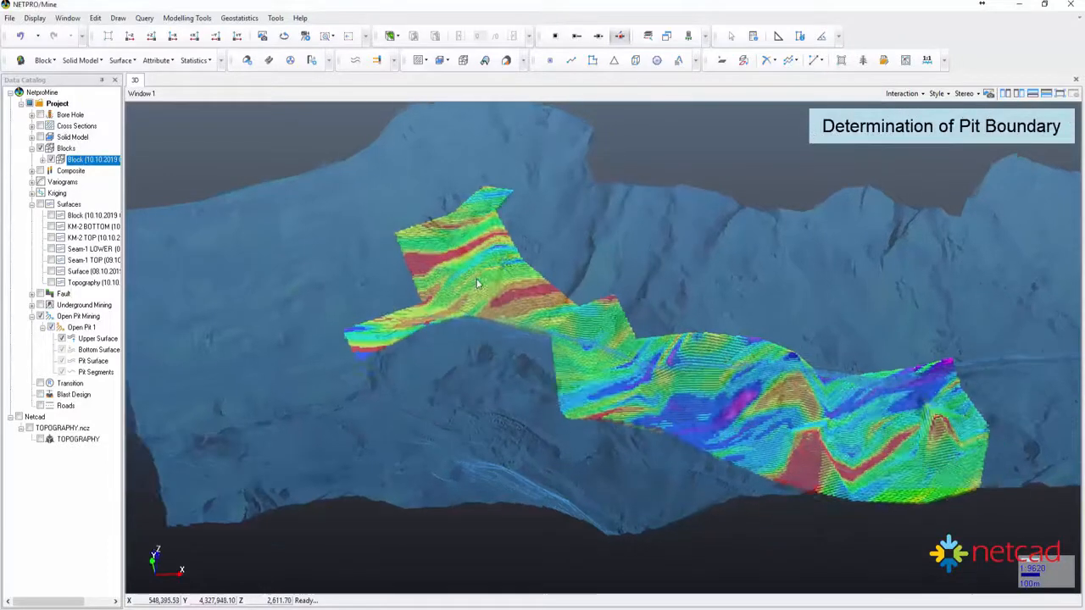
- Start an Area drawing over the western part of the block model, creating a new layer named NEW LAYER for it
drag(476, 284, 470, 331)
scroll(456, 243, up, 4)
middle_drag(465, 246, 585, 359)
scroll(571, 355, up, 2)
middle_drag(516, 302, 570, 346)
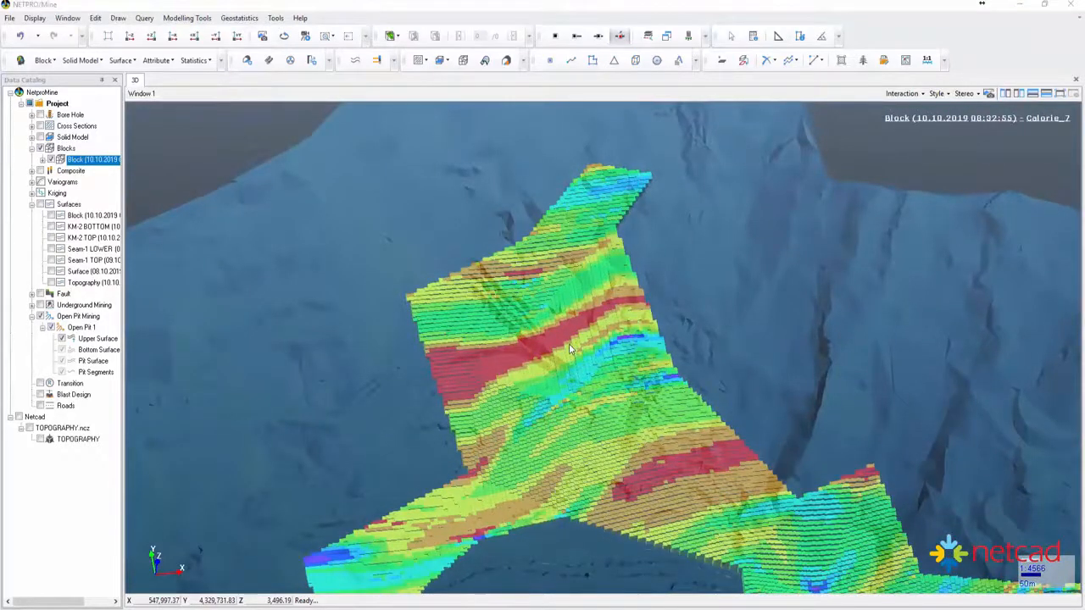
scroll(512, 296, down, 2)
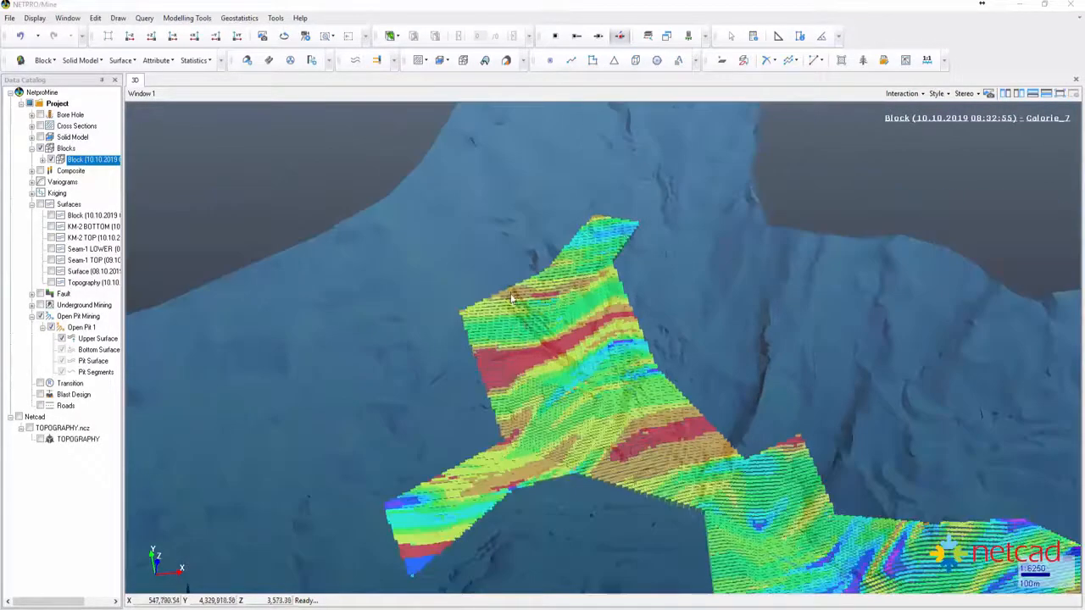
middle_drag(534, 334, 519, 284)
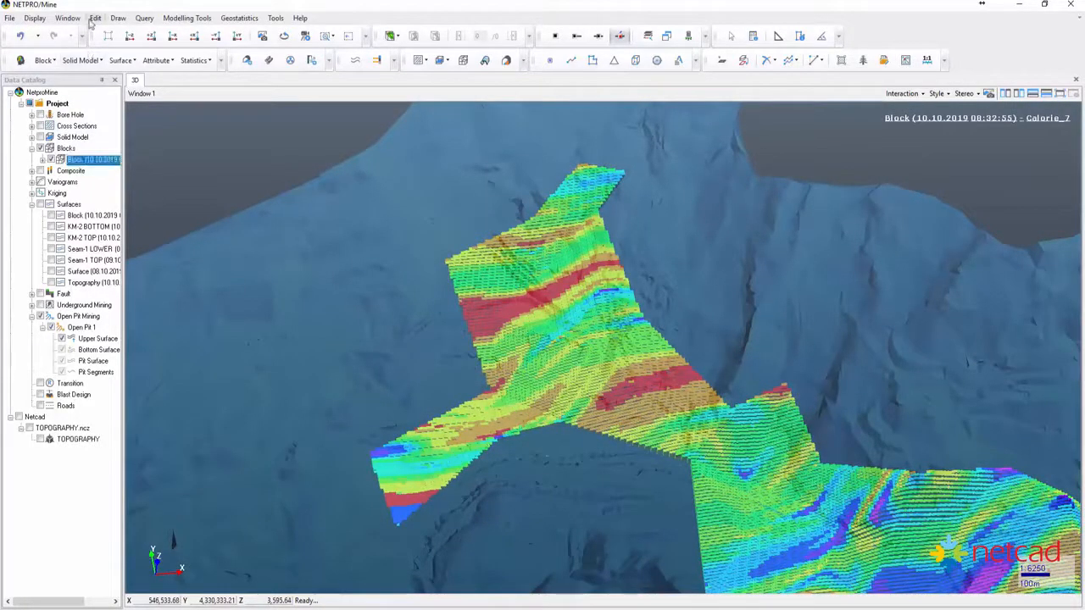
click(119, 19)
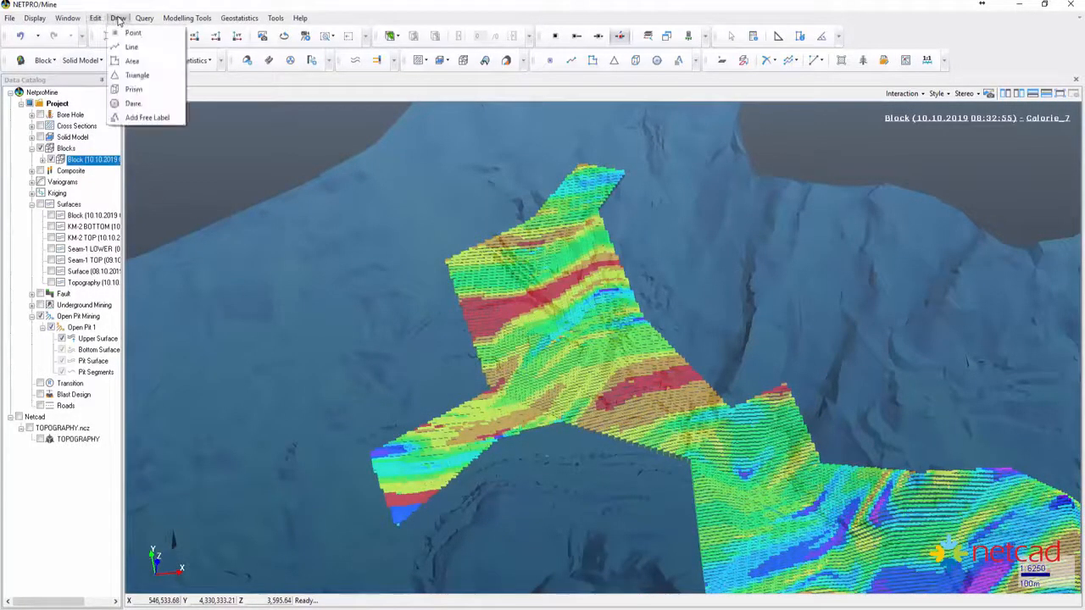
click(130, 61)
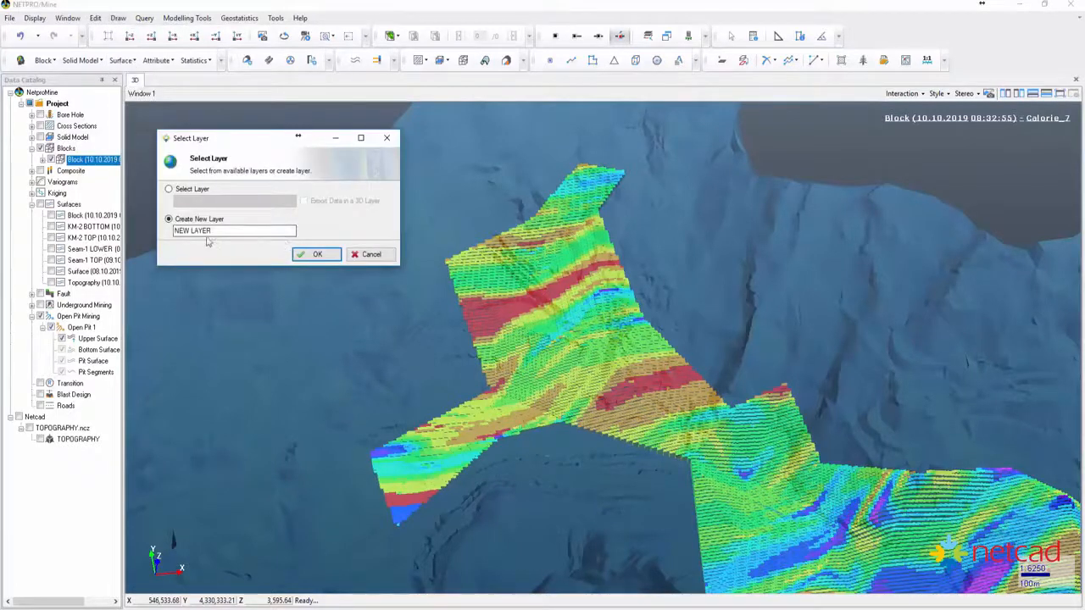
click(315, 256)
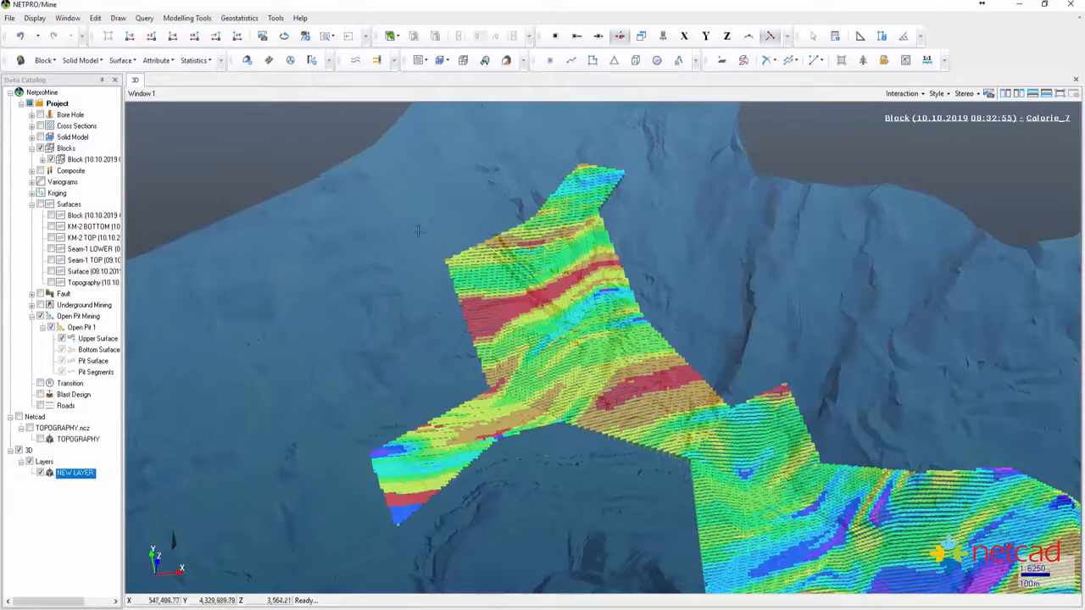
- Trace the pit boundary as a closed polygon around the western part of the block model, crossing its southwestern arm and eastern neck
click(621, 37)
click(438, 295)
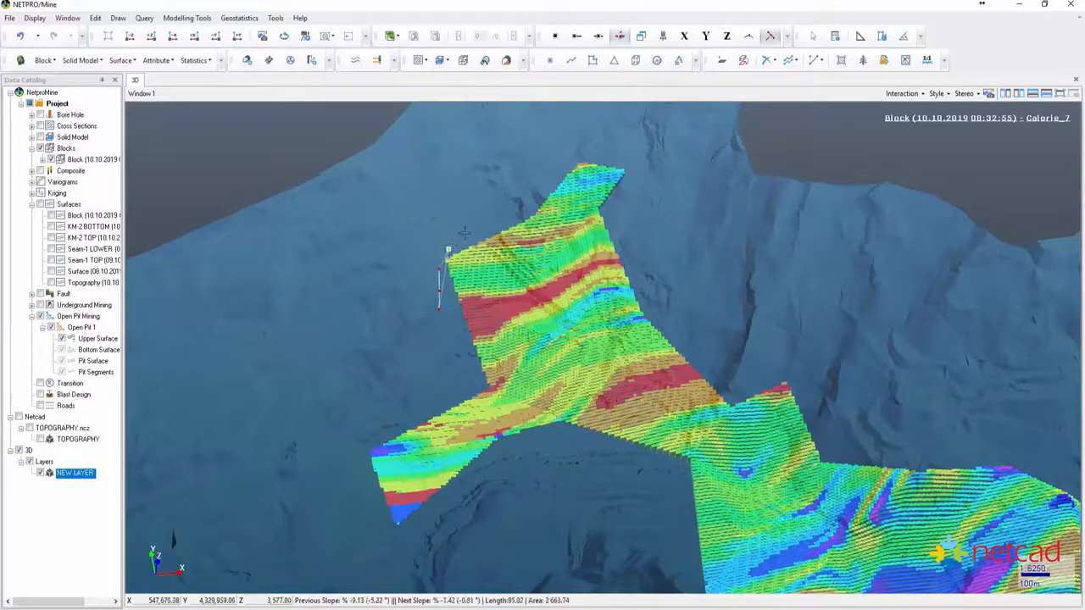
click(463, 233)
click(486, 218)
click(501, 209)
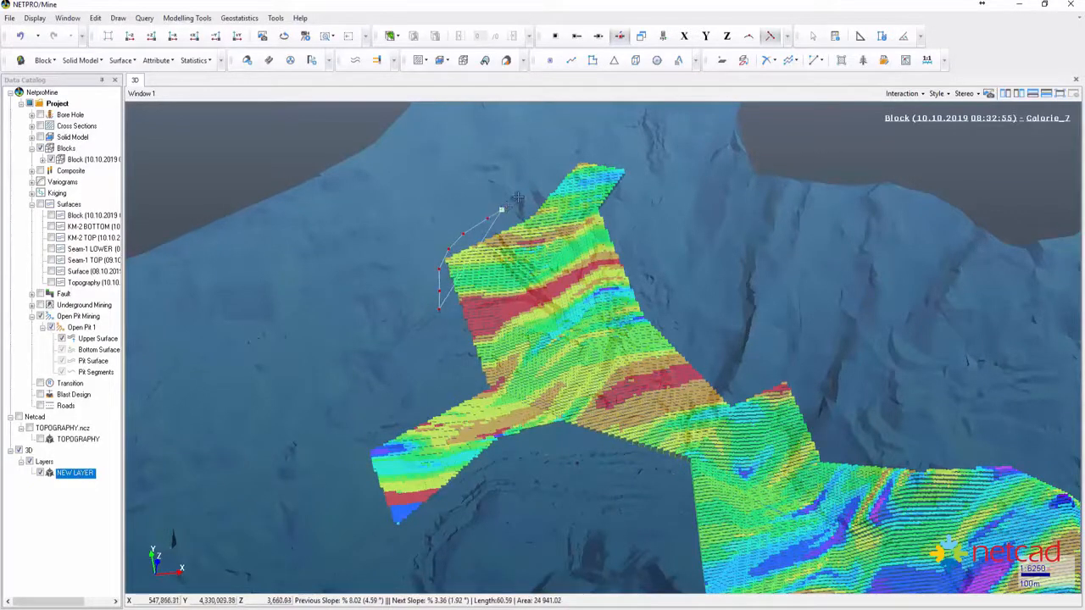
click(518, 198)
click(531, 189)
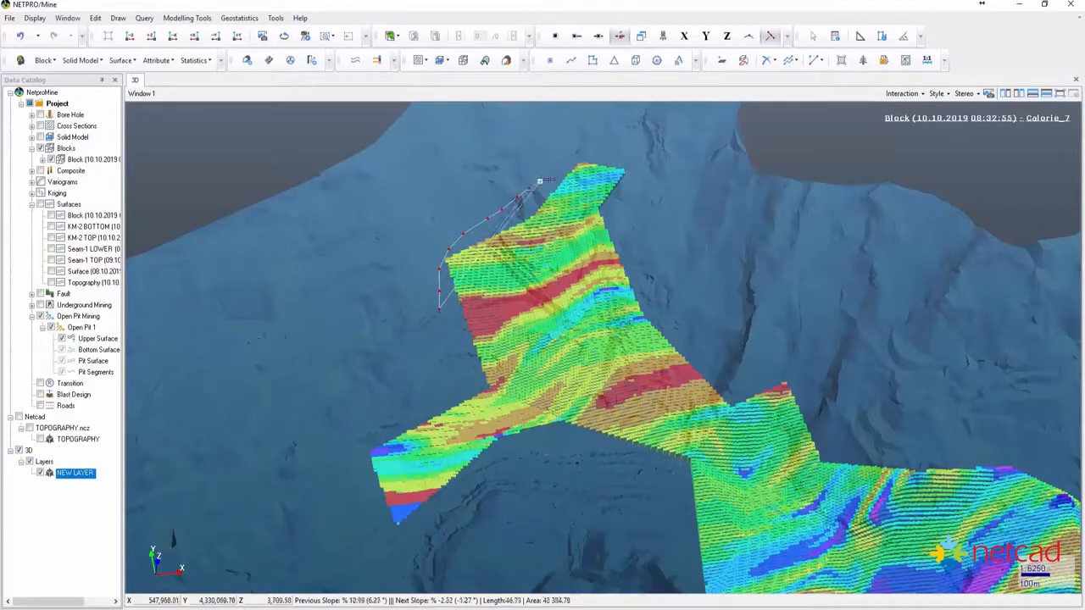
click(543, 180)
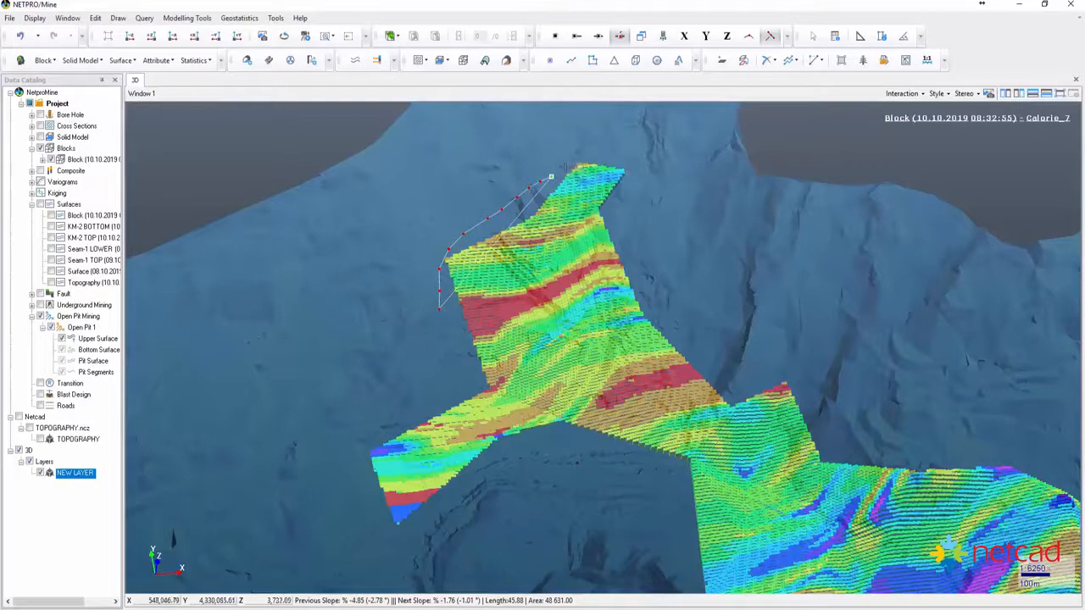
click(552, 173)
click(564, 167)
click(577, 160)
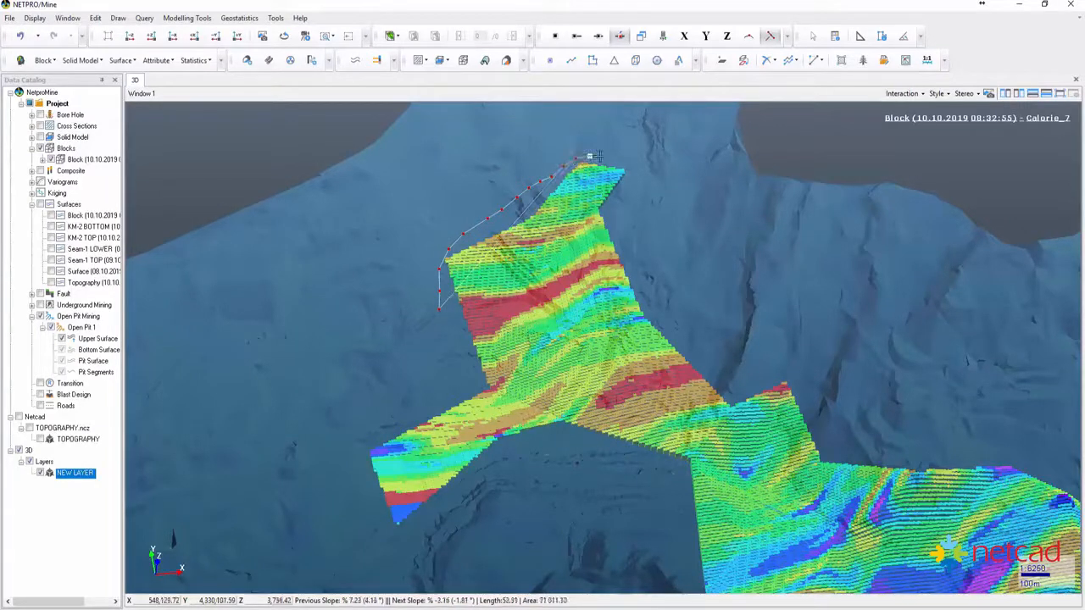
click(625, 164)
click(628, 174)
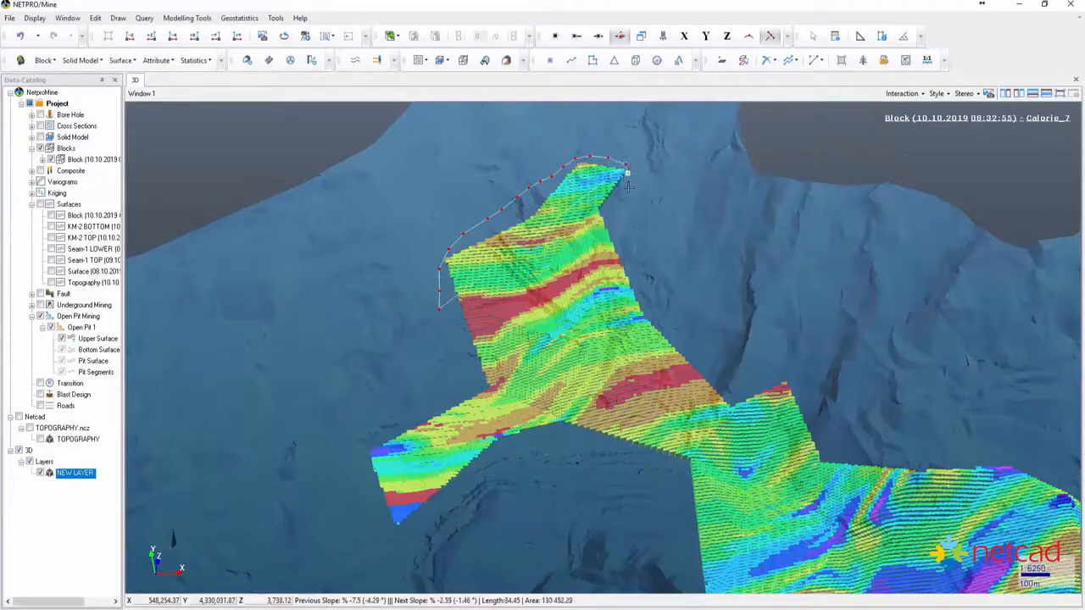
click(628, 187)
click(625, 210)
click(625, 233)
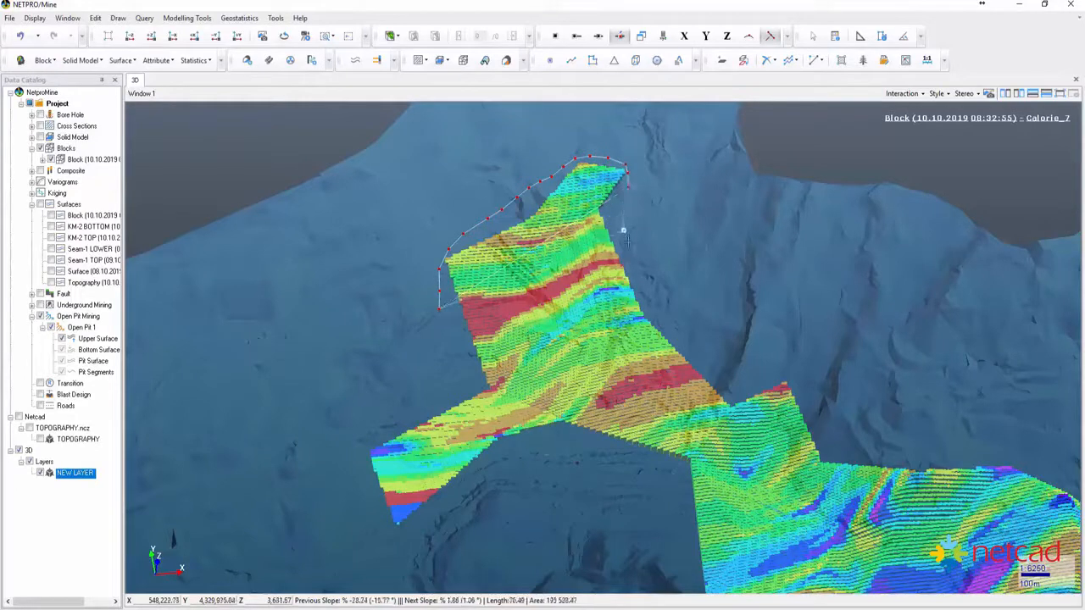
click(629, 245)
click(659, 284)
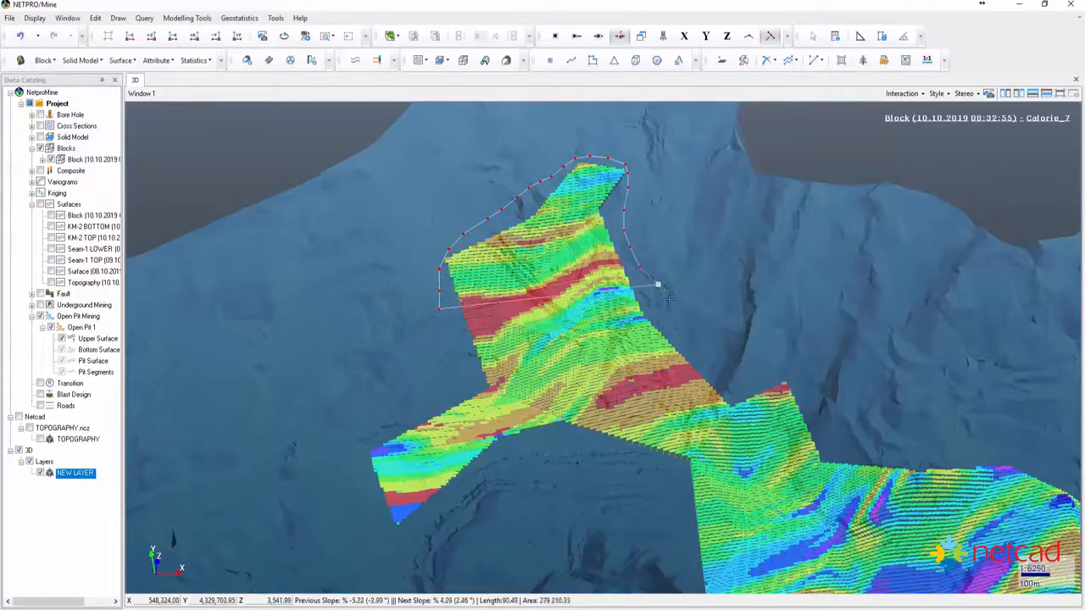
click(670, 304)
click(676, 320)
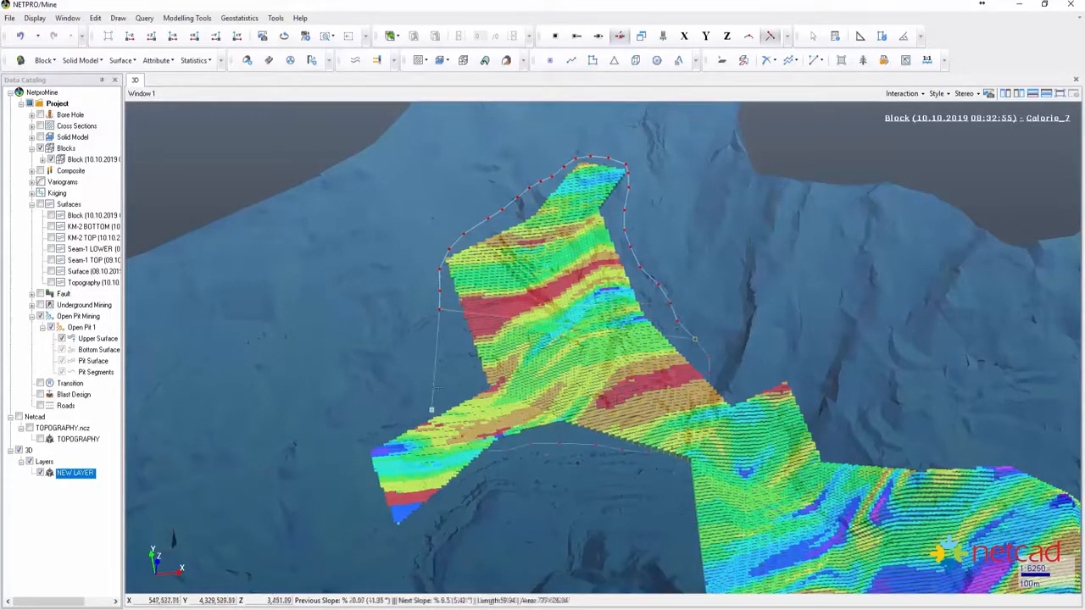
click(437, 387)
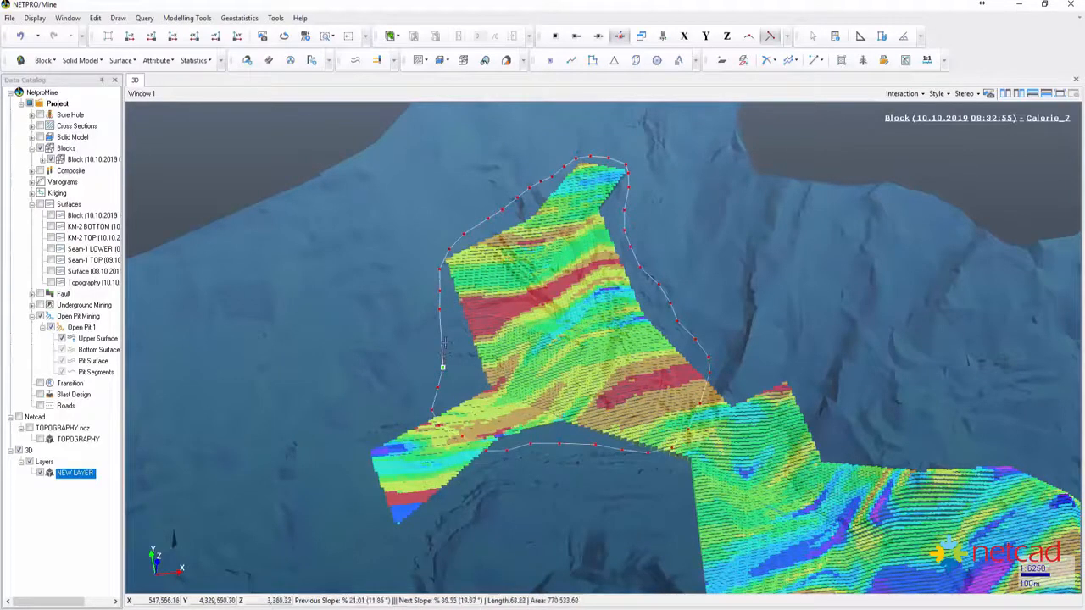
click(439, 309)
click(441, 329)
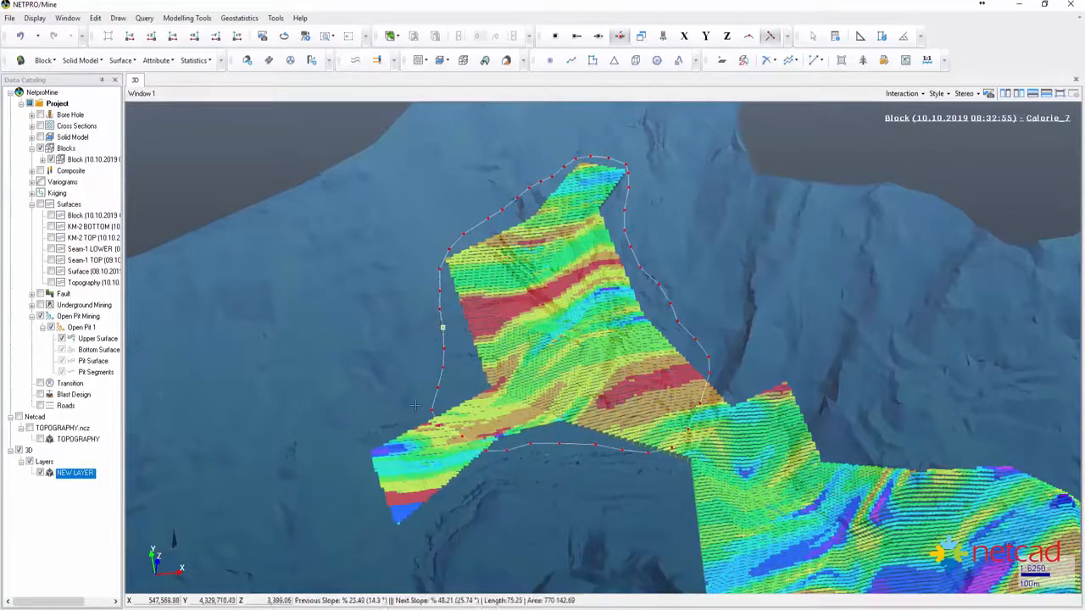
- Move the boundary vertices on the southwest side closer to the blocks to smooth the outline, and finish the area
key(Right)
key(Right)
key(Right)
key(Right)
key(Right)
key(Right)
key(Right)
key(Right)
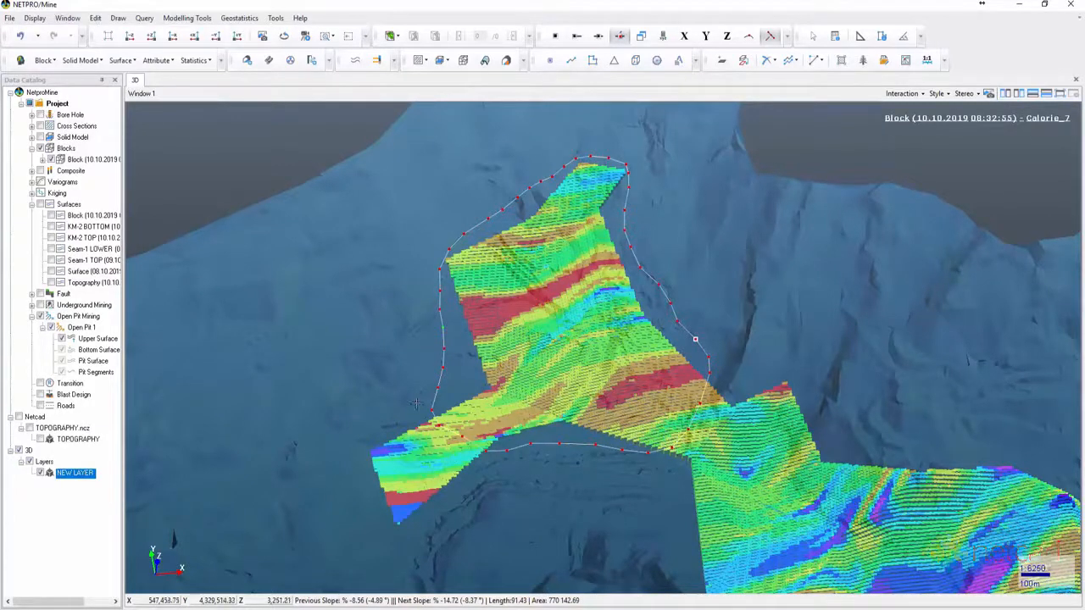
drag(439, 387, 447, 366)
mouse_move(431, 411)
mouse_down()
mouse_move(446, 420)
mouse_move(444, 405)
mouse_up()
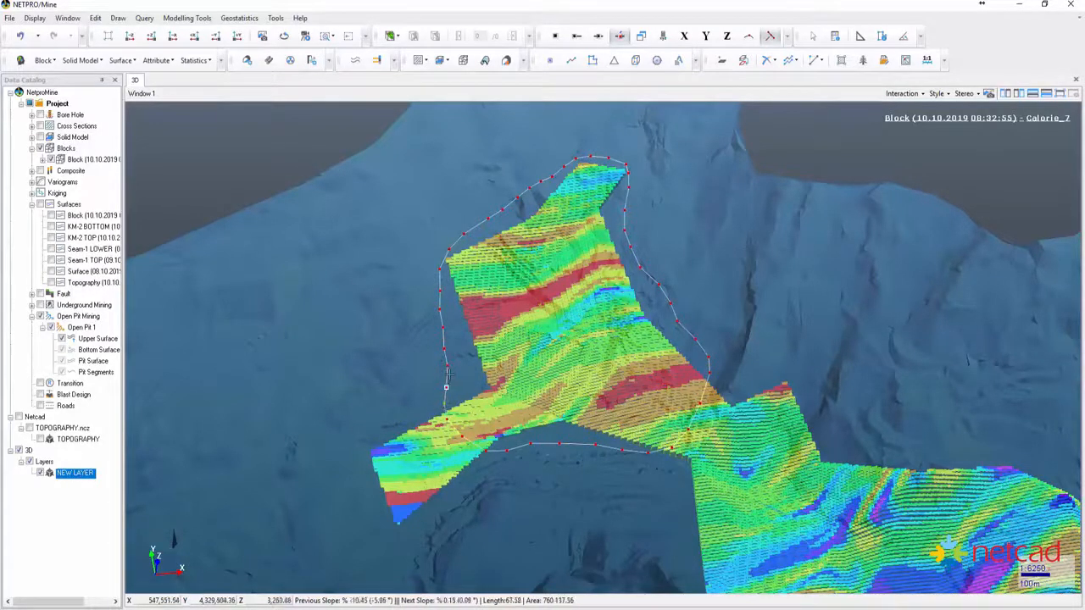
drag(447, 366, 446, 369)
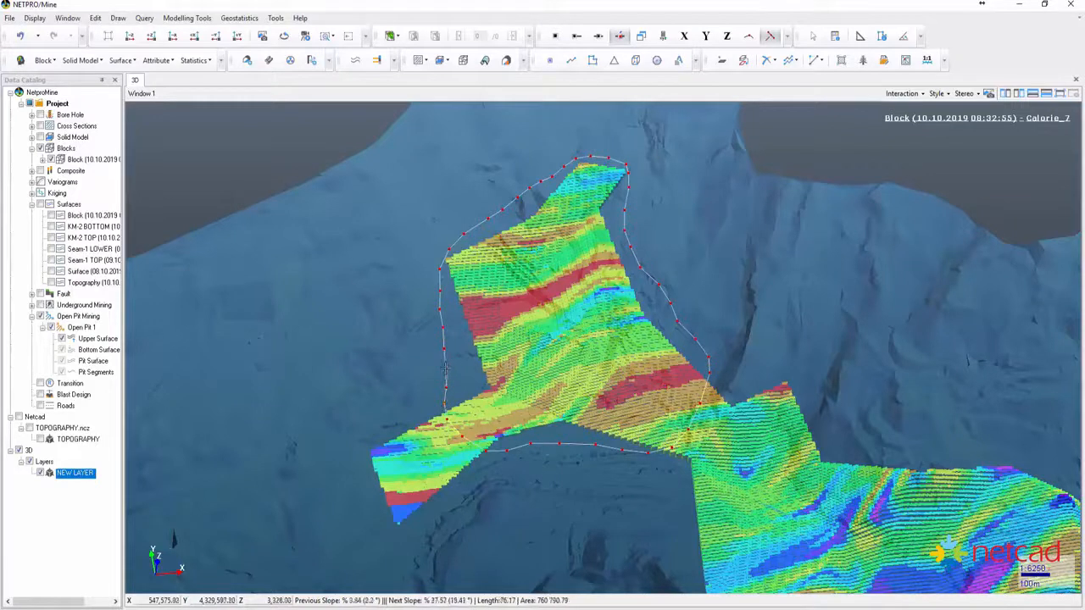
right_click(542, 373)
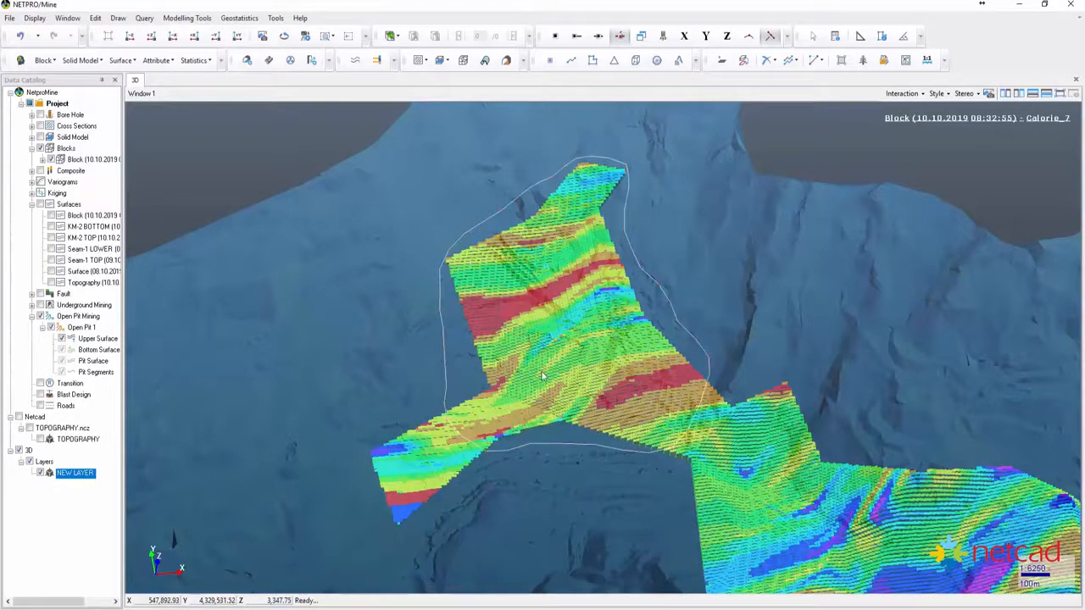